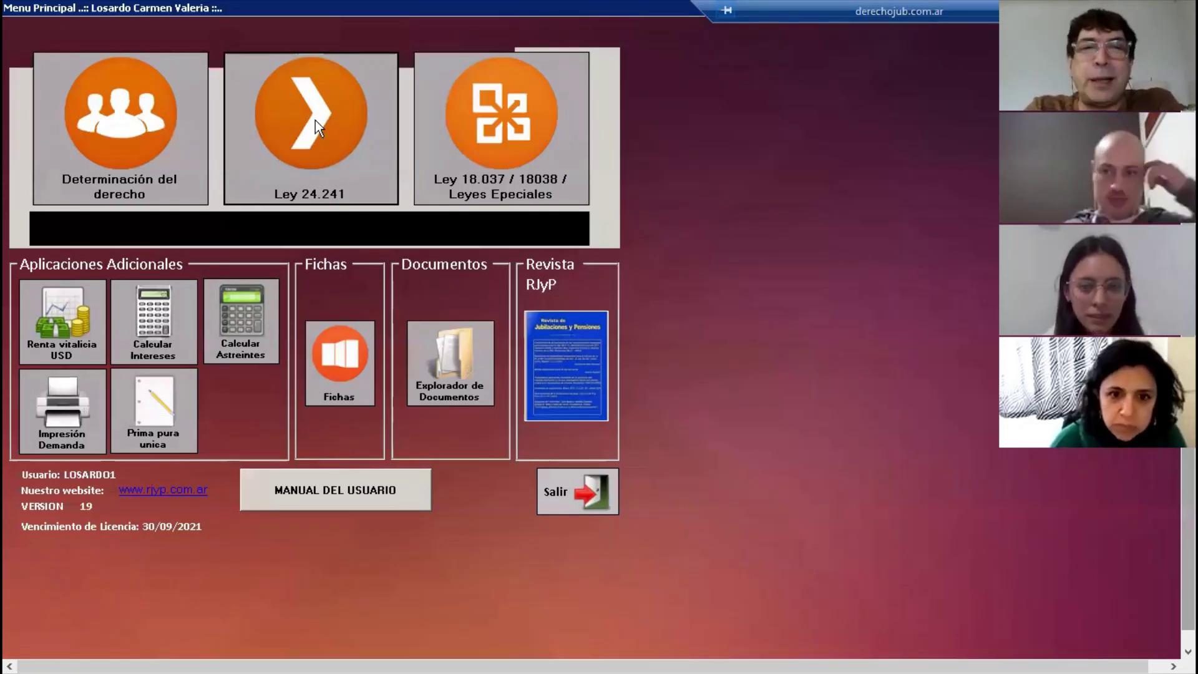
Step: Open the Ley 24.241 benefit calculator, find the client by surname and load the client's ANSES case
{"action": "left_click", "coordinate": [315, 120]}
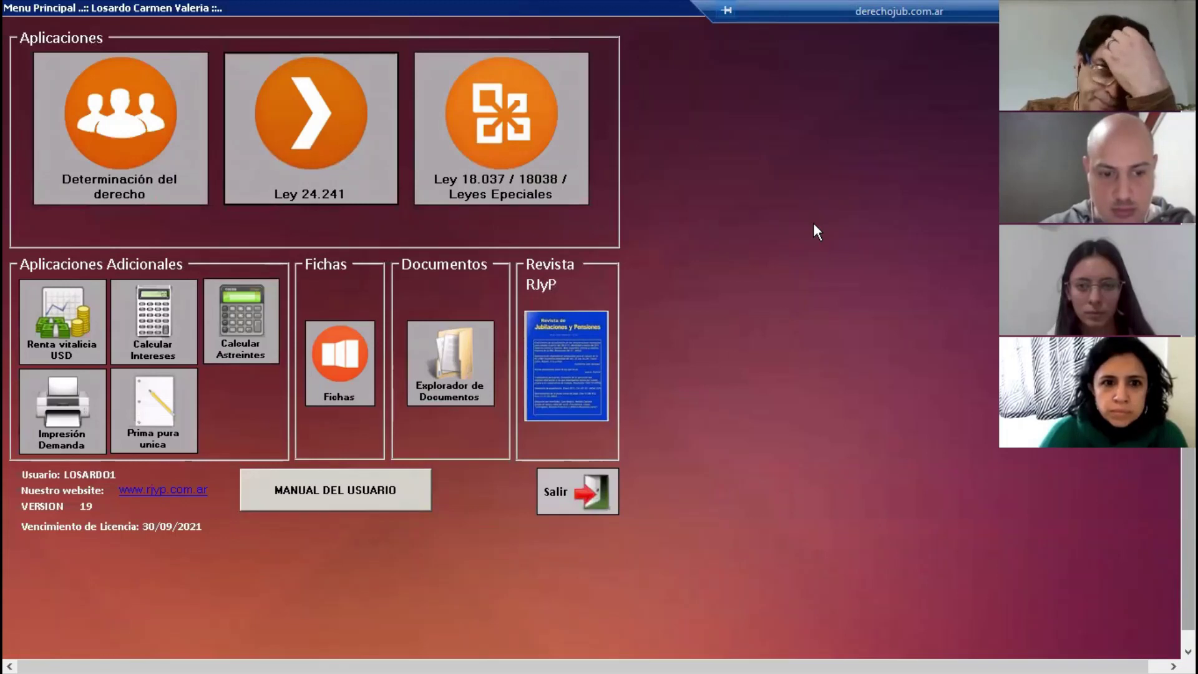
{"action": "left_click", "coordinate": [301, 157]}
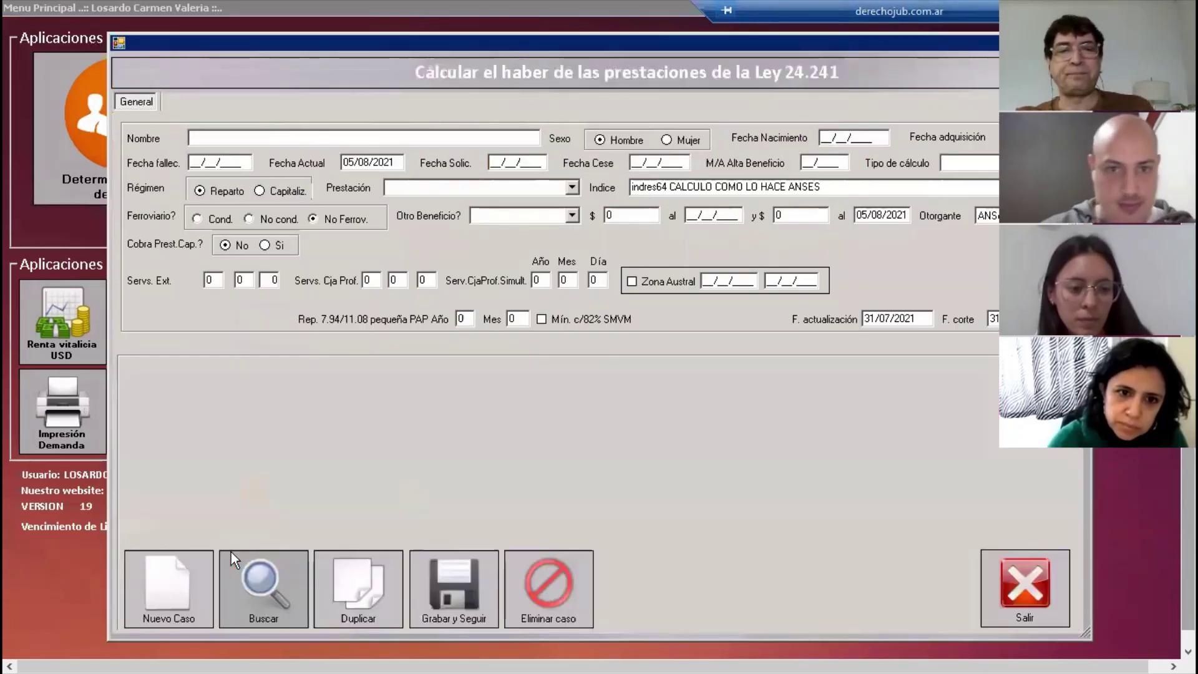
{"action": "left_click", "coordinate": [231, 551]}
{"action": "type", "text": "LA"}
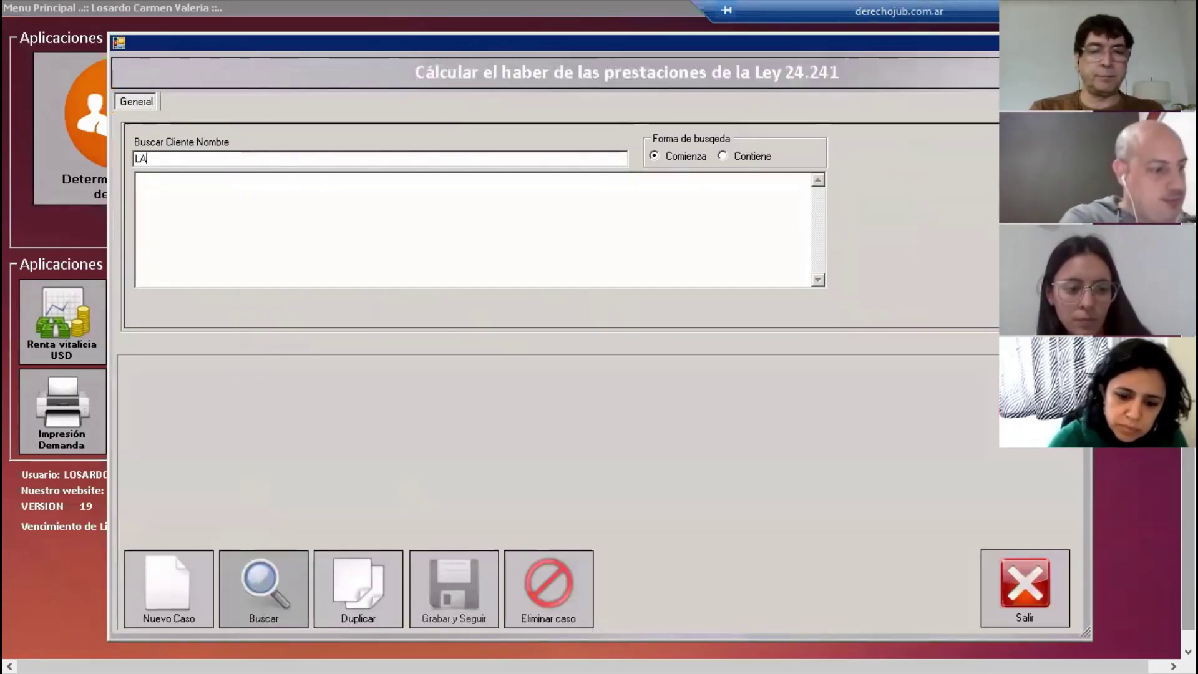
{"action": "type", "text": "GRA"}
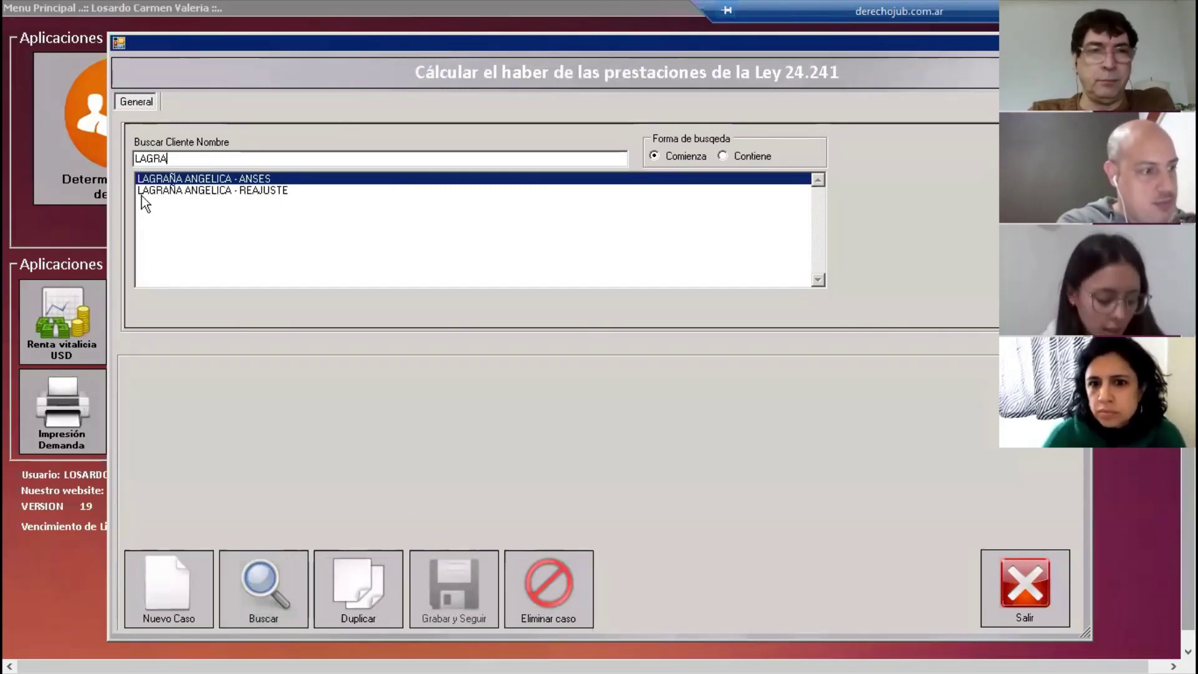
{"action": "double_click", "coordinate": [173, 179]}
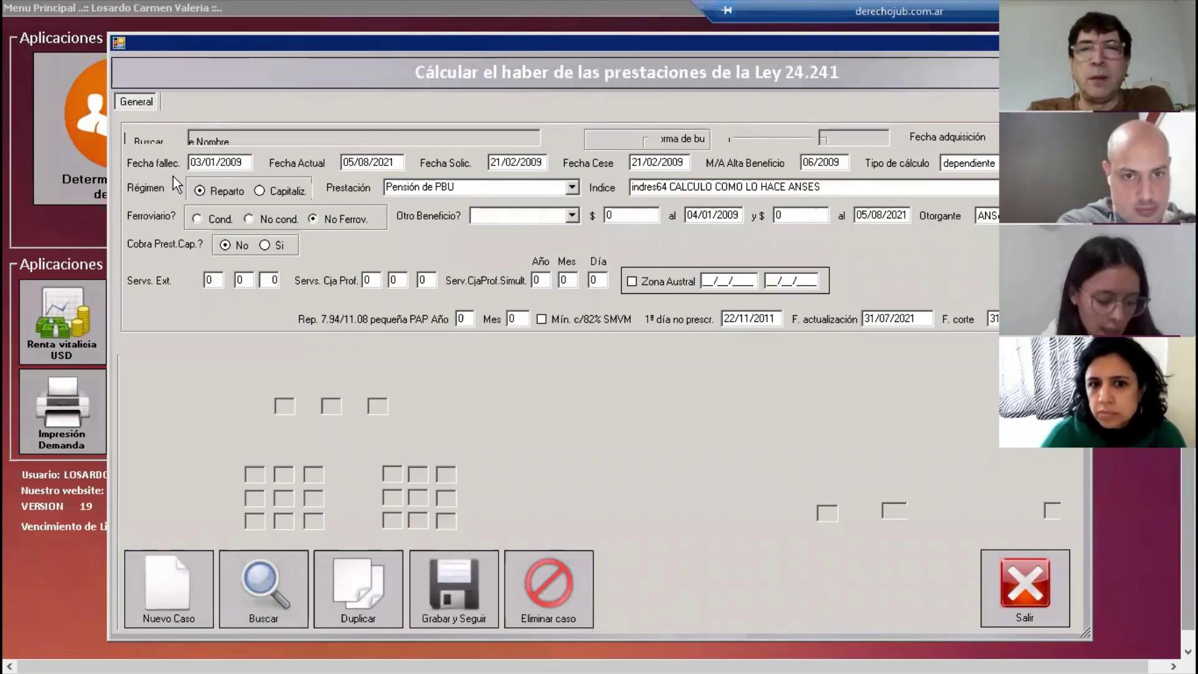
{"action": "left_click_drag", "start_coordinate": [411, 43], "coordinate": [347, 30]}
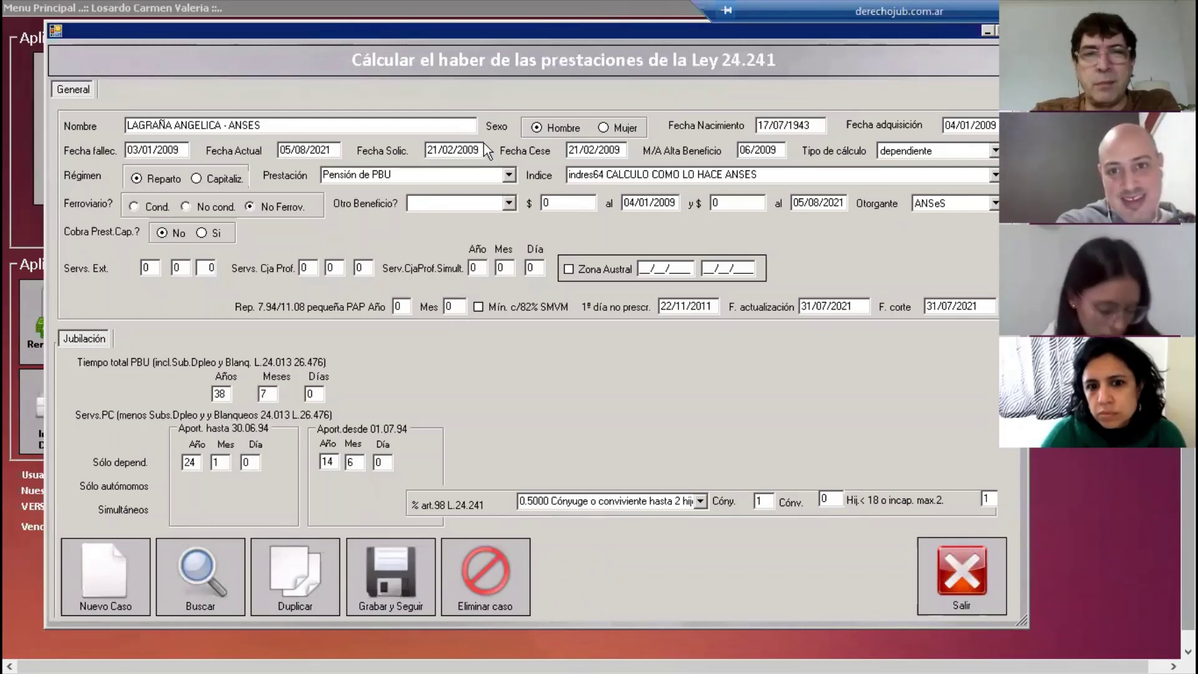
Step: Save the loaded ANSES case and continue to its remuneration records
{"action": "left_click_drag", "start_coordinate": [984, 125], "coordinate": [943, 126]}
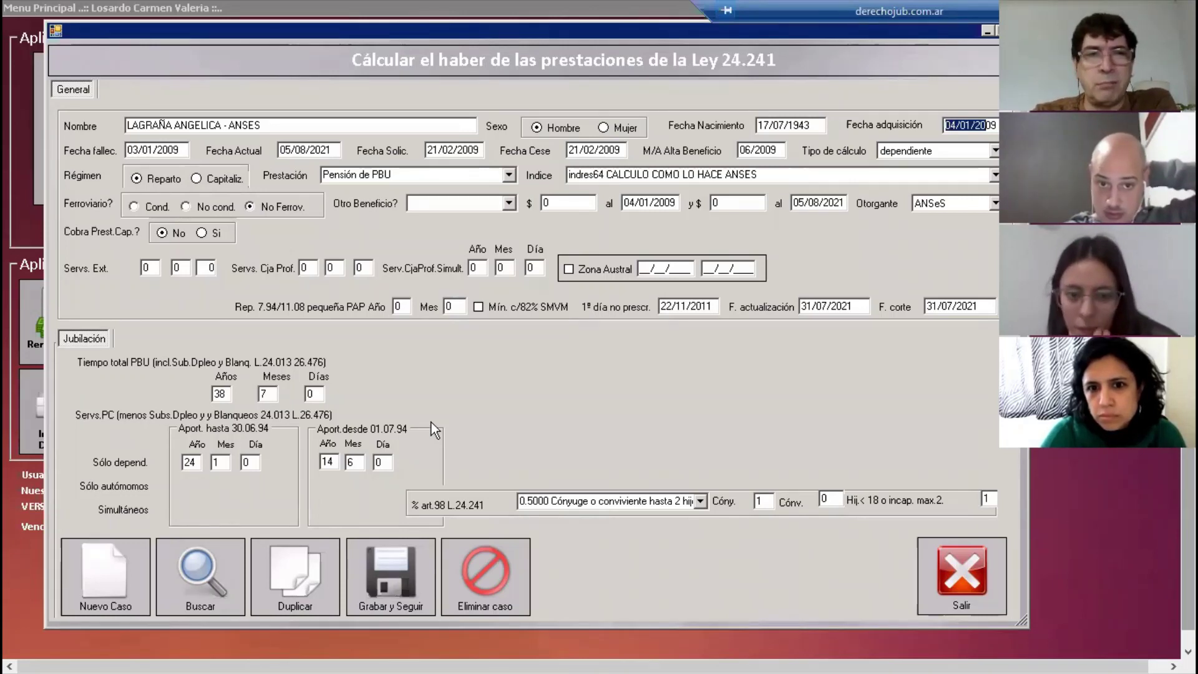
{"action": "left_click", "coordinate": [385, 559]}
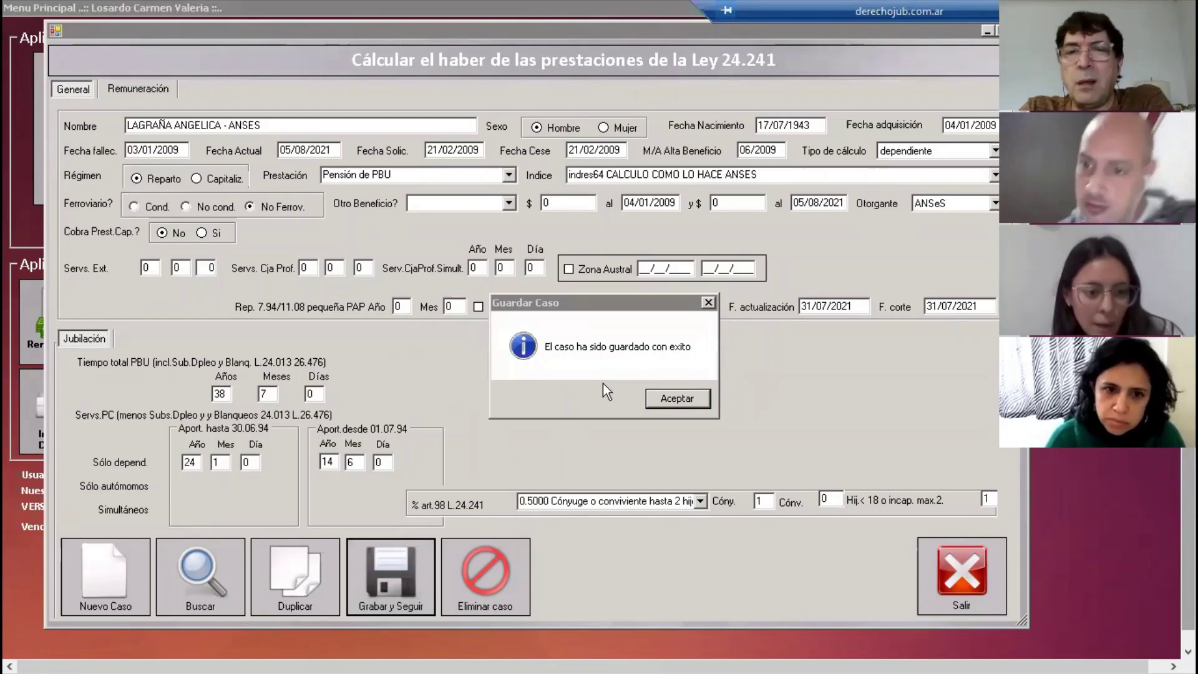
{"action": "left_click", "coordinate": [668, 401]}
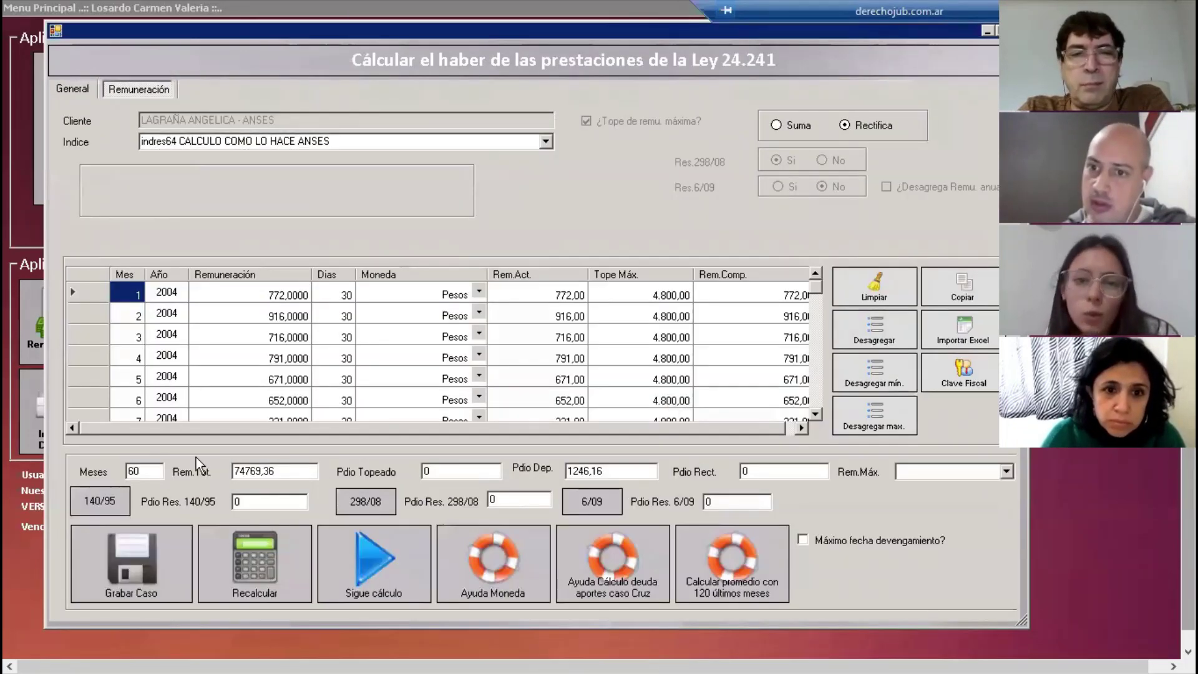
Step: Calculate the average remunerations under Res. 140/95, 298/08 and 6/09, and review the updated monthly remunerations
{"action": "left_click", "coordinate": [99, 504]}
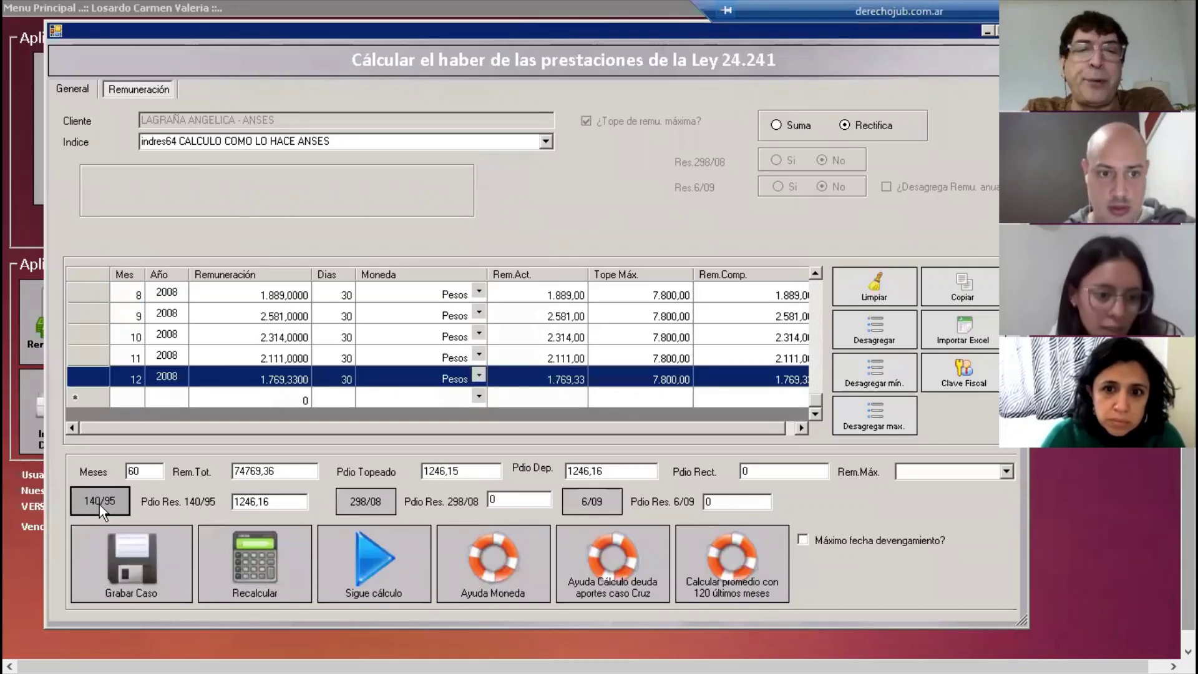
{"action": "left_click", "coordinate": [370, 511]}
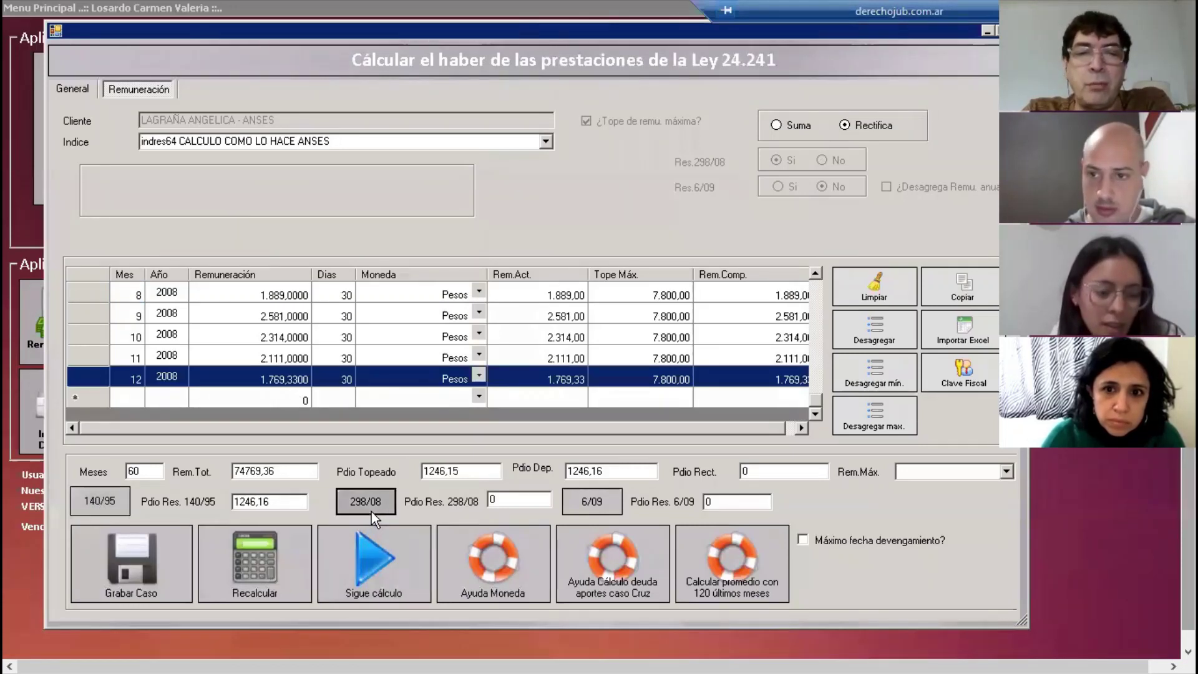
{"action": "left_click", "coordinate": [585, 507]}
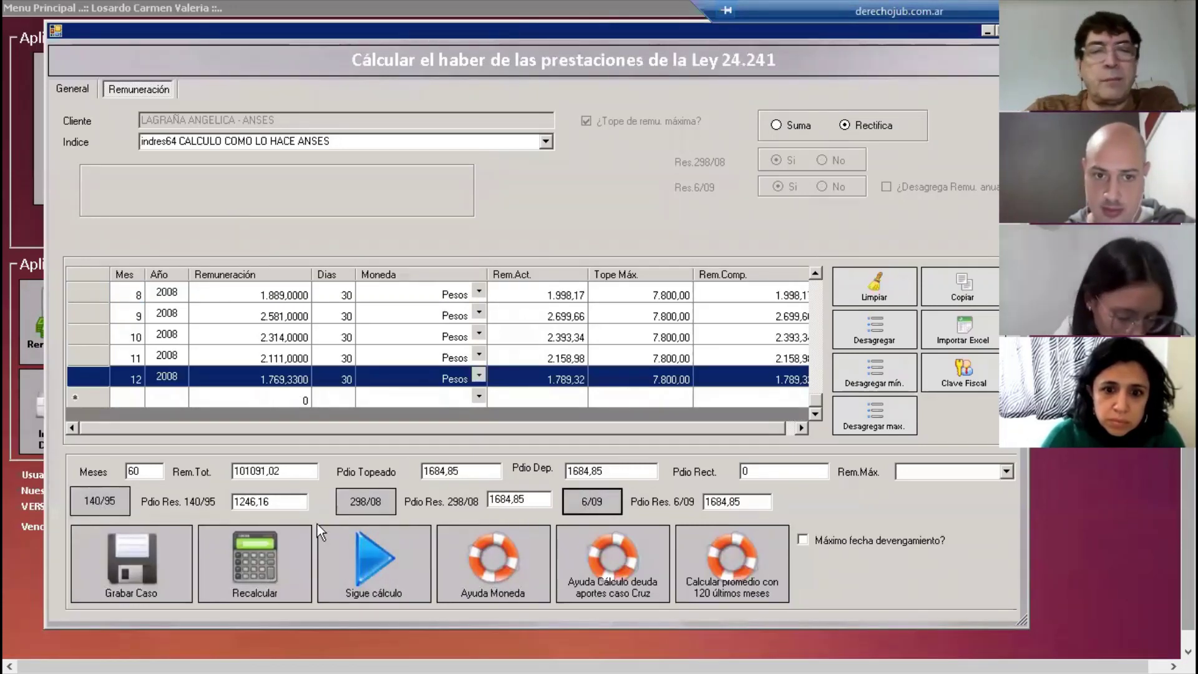
{"action": "double_click", "coordinate": [290, 506]}
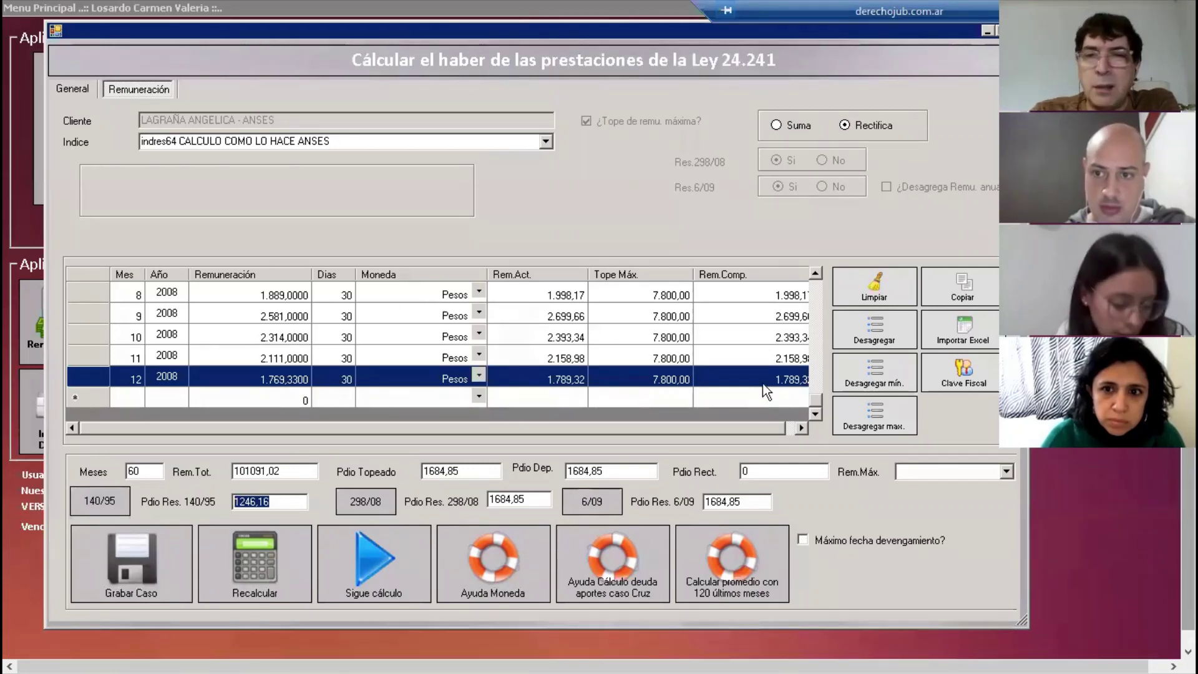
{"action": "mouse_move", "coordinate": [819, 399]}
{"action": "left_mouse_down"}
{"action": "mouse_move", "coordinate": [816, 281]}
{"action": "mouse_move", "coordinate": [827, 407]}
{"action": "left_mouse_up"}
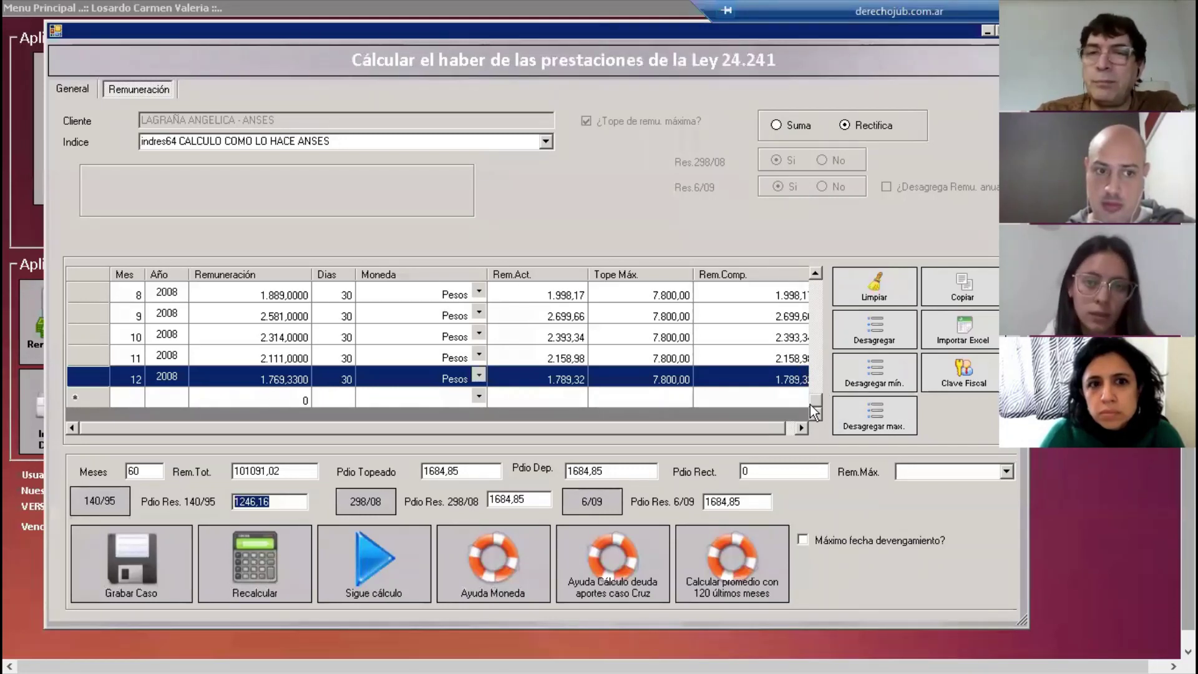
{"action": "left_click_drag", "start_coordinate": [813, 402], "coordinate": [825, 278]}
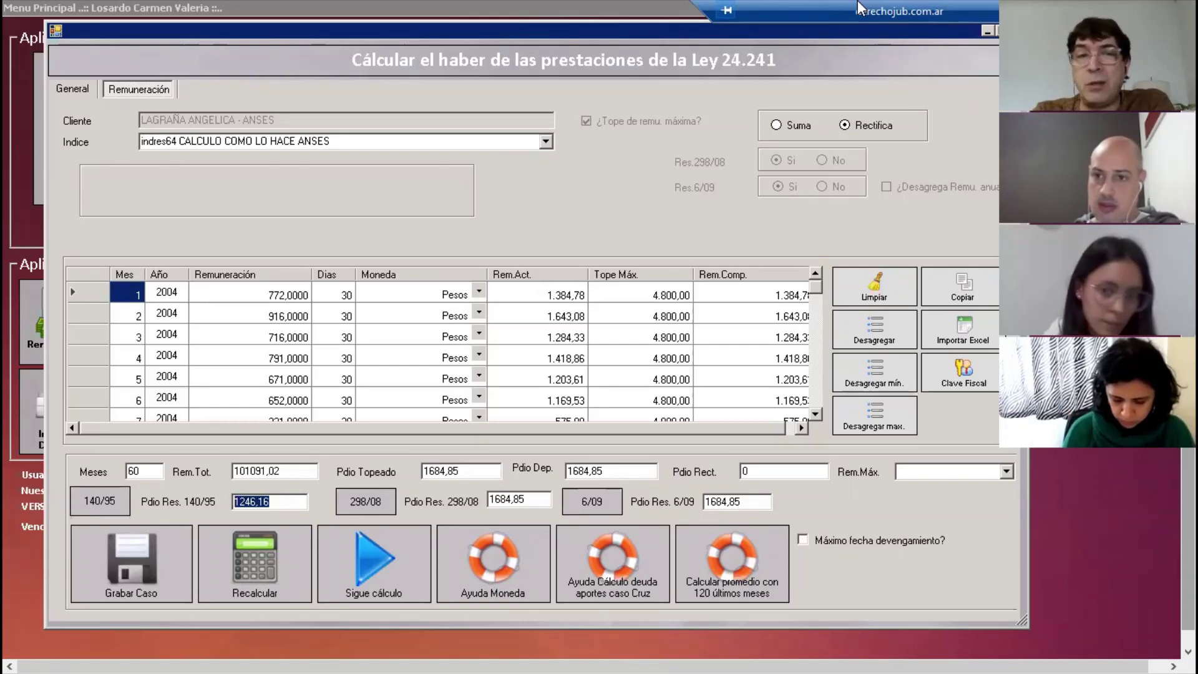
Step: Check the case's general data and recalculate the average remuneration under Res. 140/95, reviewing the total and the monthly rows
{"action": "left_click", "coordinate": [62, 90]}
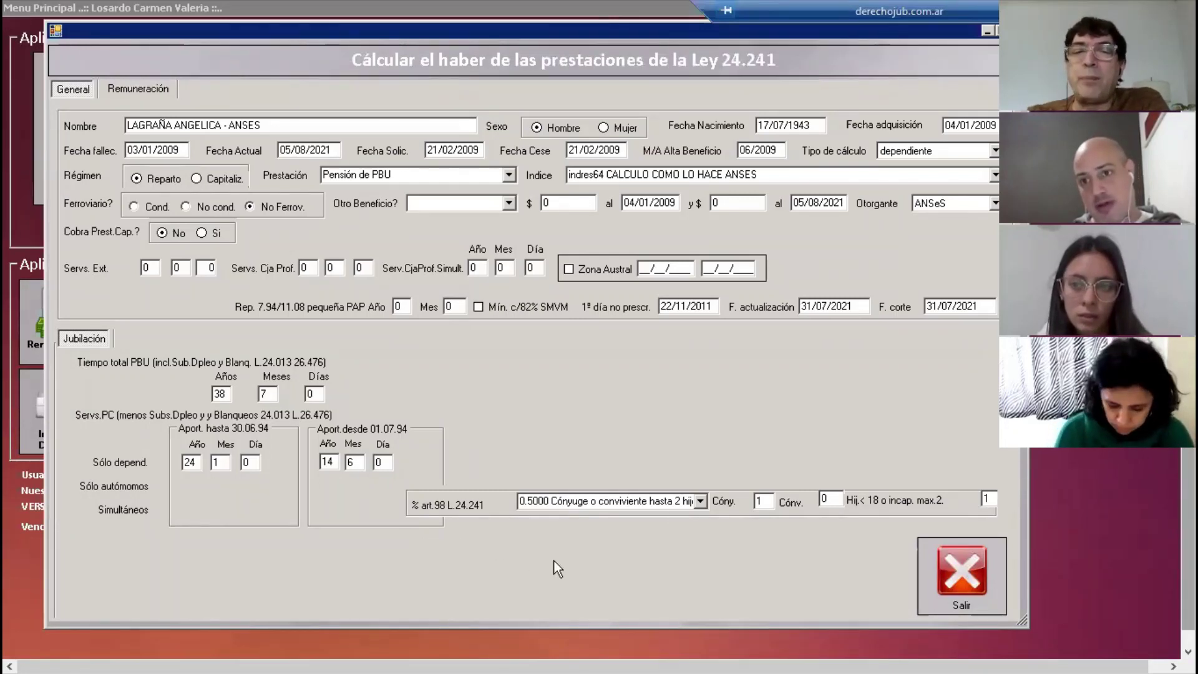
{"action": "left_click", "coordinate": [169, 86]}
{"action": "left_click", "coordinate": [87, 489]}
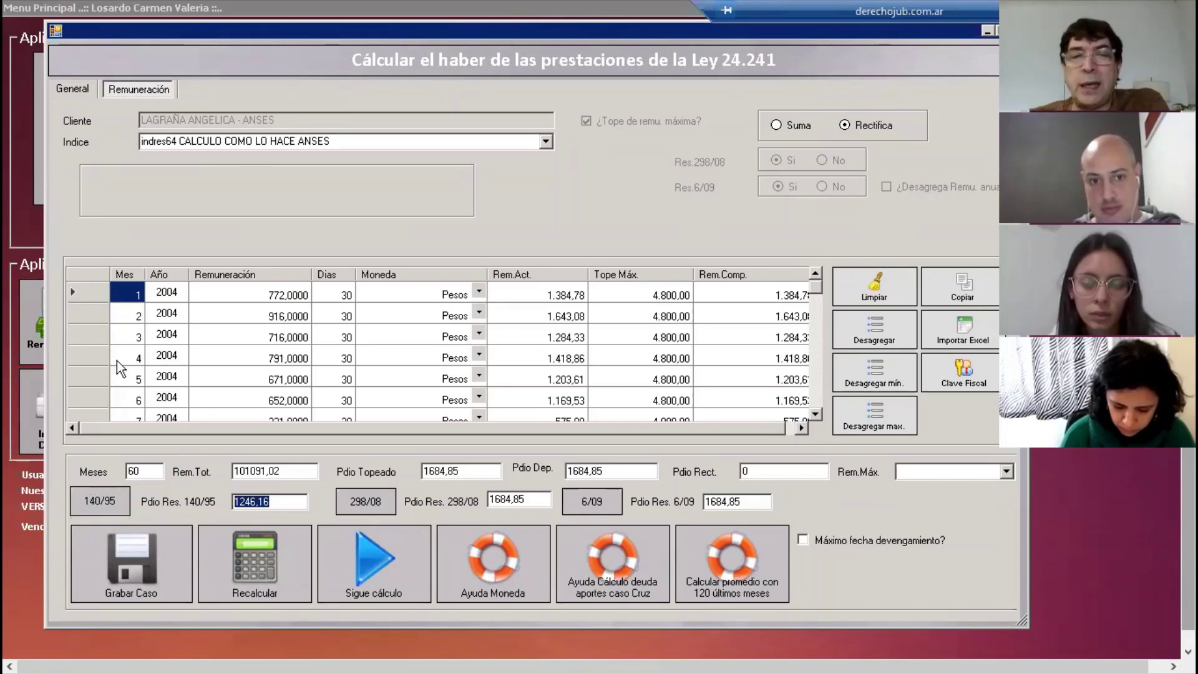
{"action": "left_click", "coordinate": [283, 506]}
{"action": "left_click", "coordinate": [97, 489]}
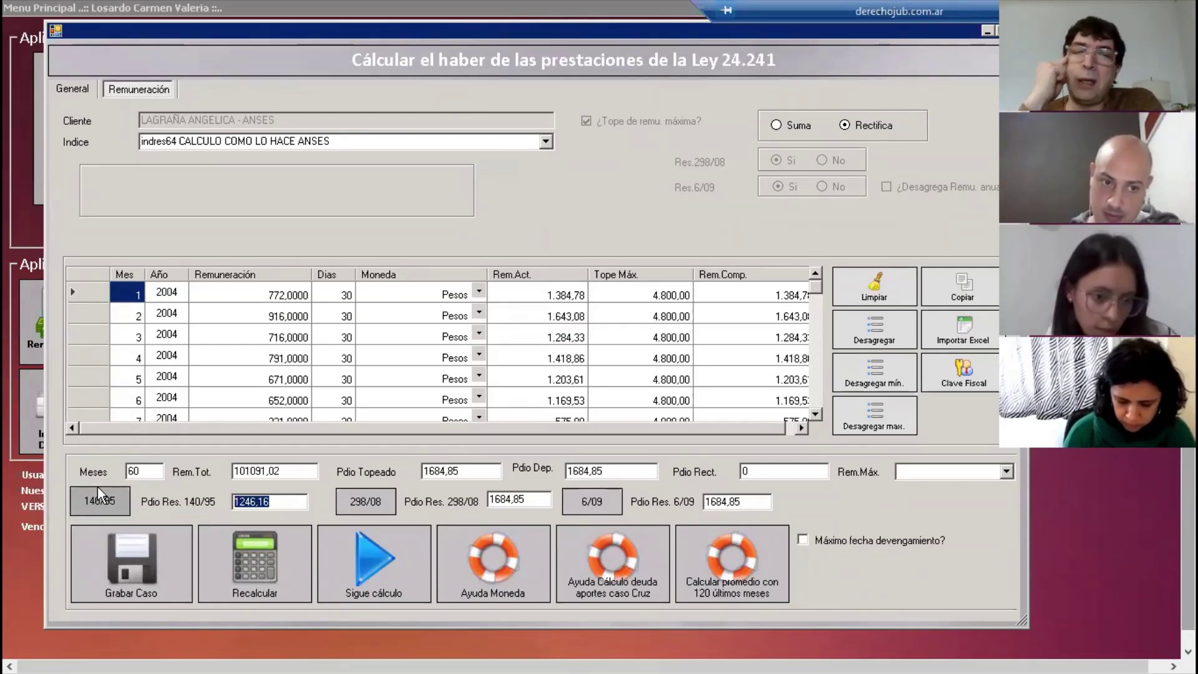
{"action": "left_click", "coordinate": [76, 511]}
{"action": "left_click", "coordinate": [77, 511]}
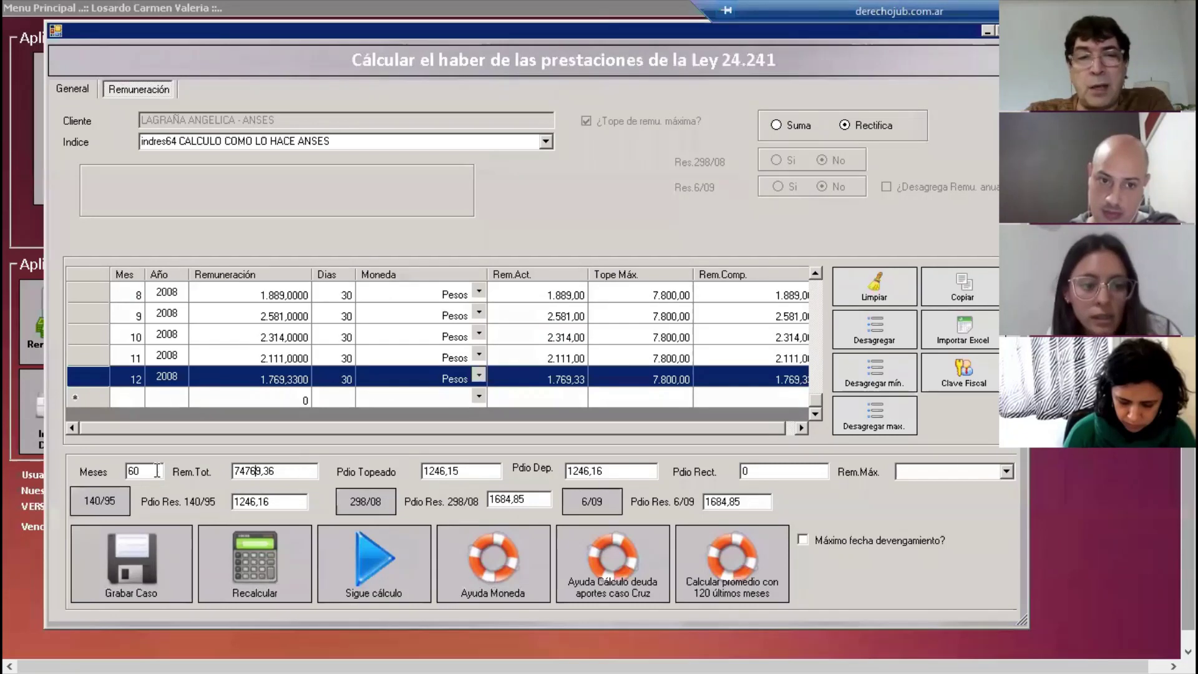
{"action": "left_click_drag", "start_coordinate": [235, 472], "coordinate": [274, 478]}
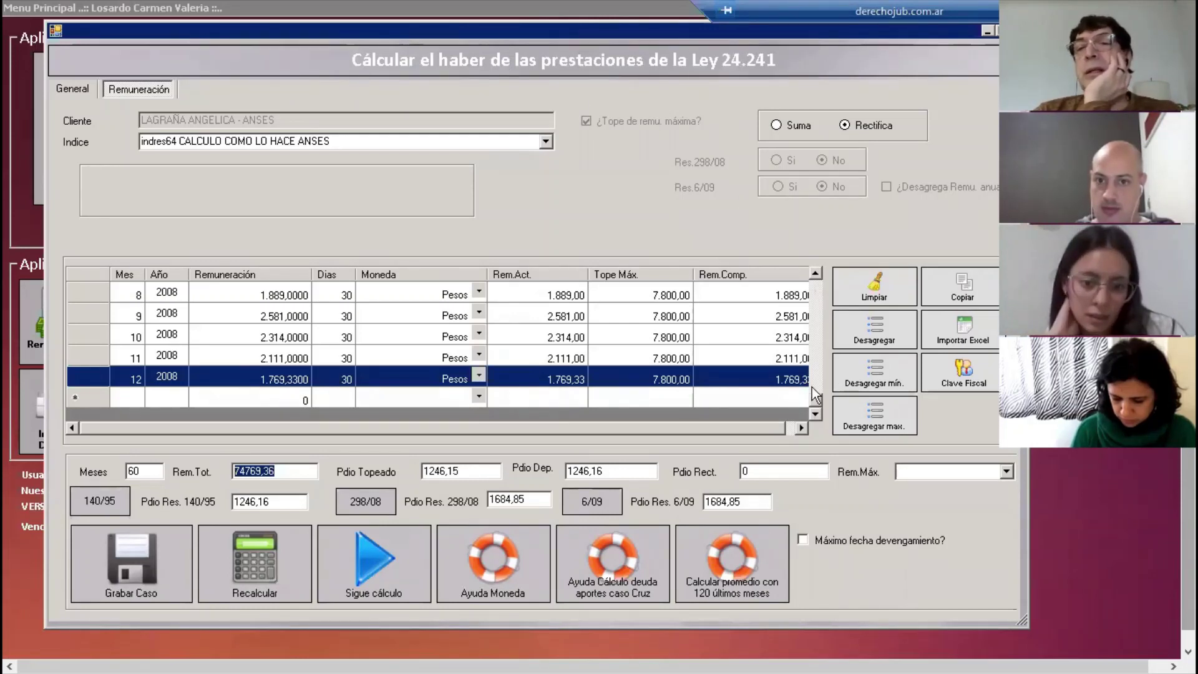
{"action": "left_click_drag", "start_coordinate": [811, 403], "coordinate": [819, 265]}
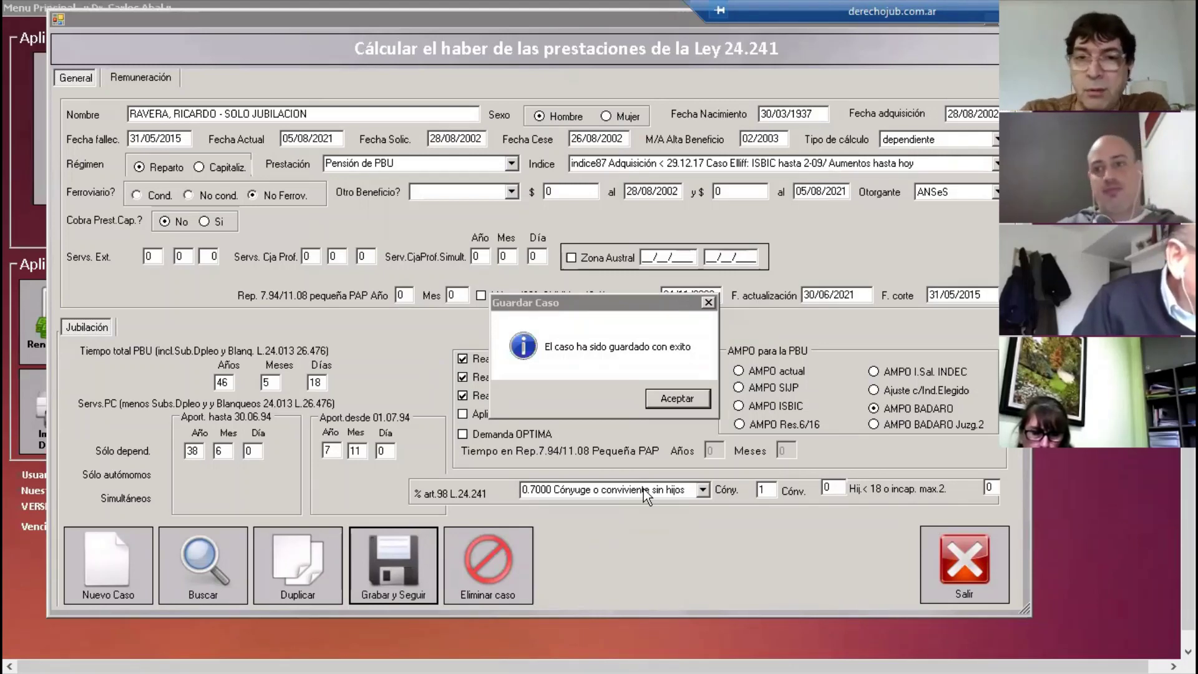
Step: Return from the remuneration records to the saved case's general data and open its Indice options
{"action": "left_click", "coordinate": [659, 400]}
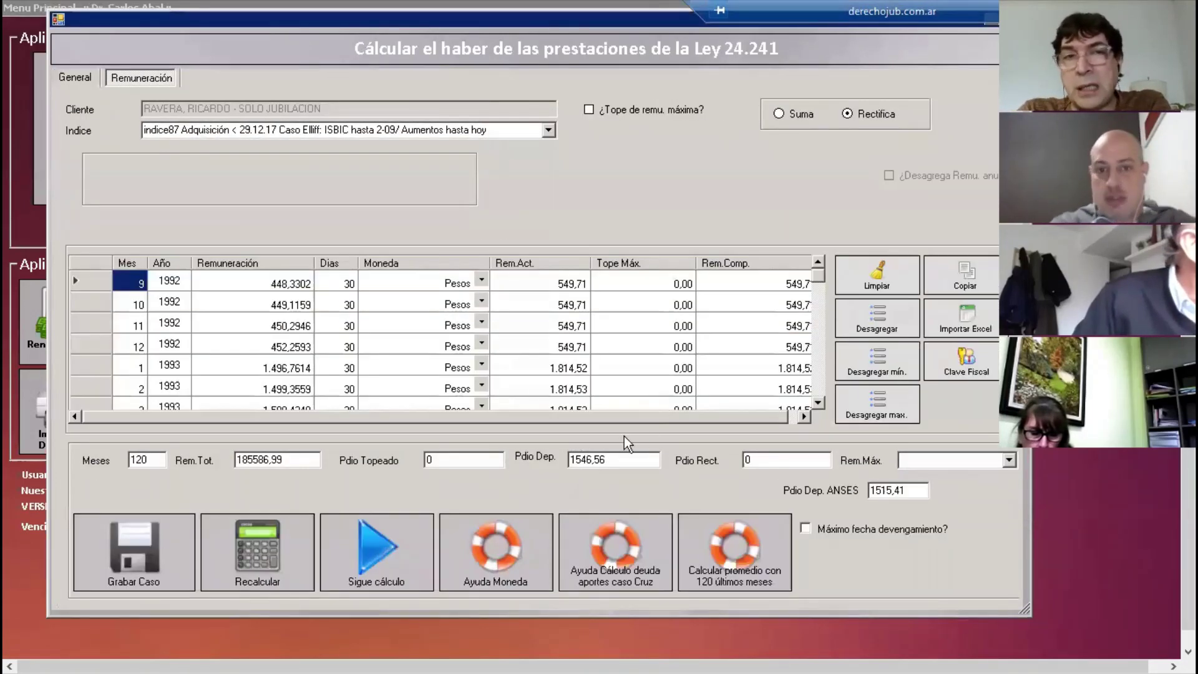
{"action": "left_click", "coordinate": [69, 76]}
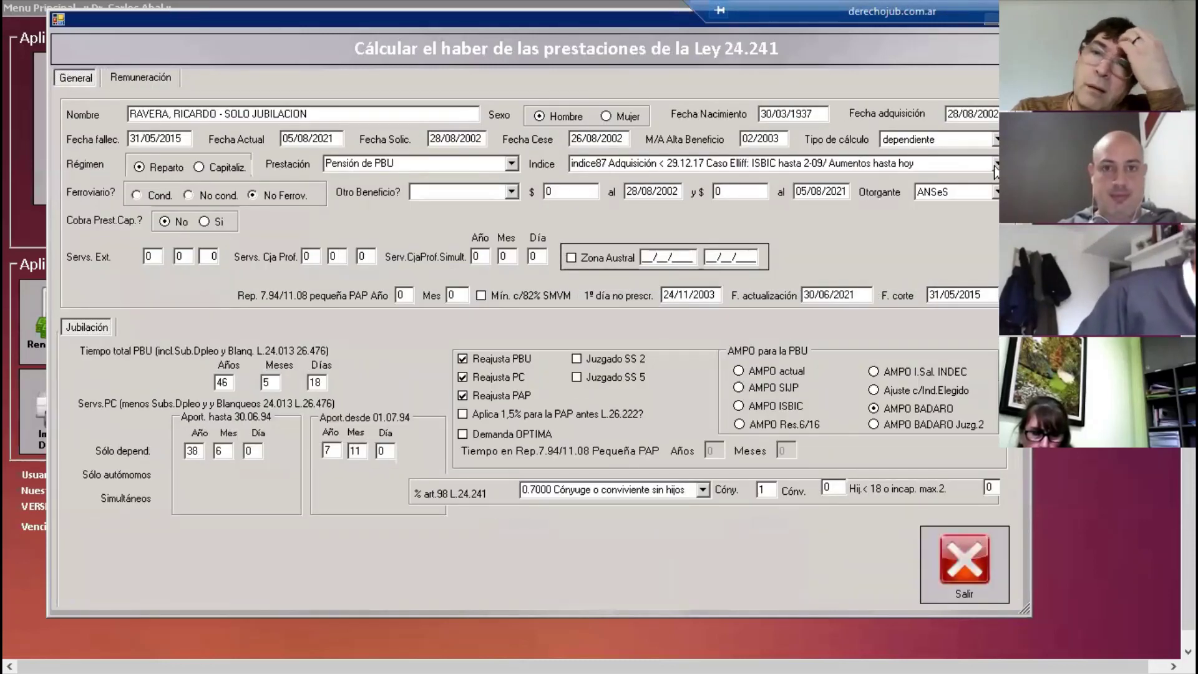
{"action": "left_click", "coordinate": [970, 163]}
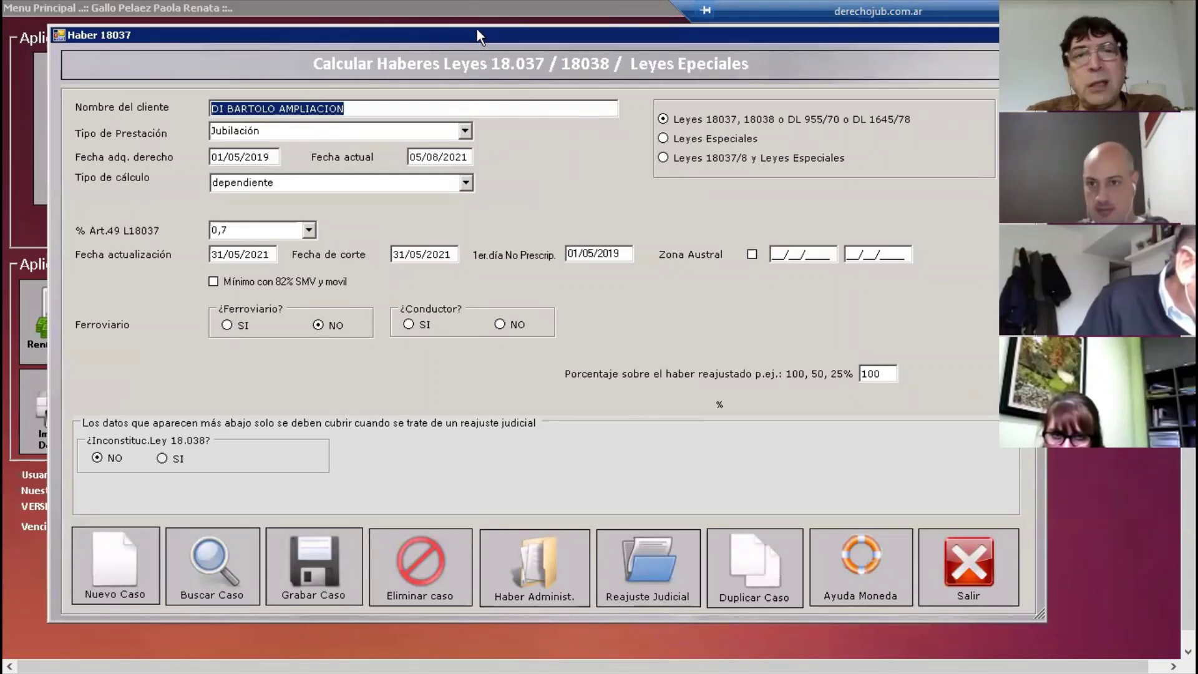
Step: Close the Leyes 18.037 / 18038 benefit calculator and open the interest calculator
{"action": "left_click_drag", "start_coordinate": [478, 31], "coordinate": [468, 24]}
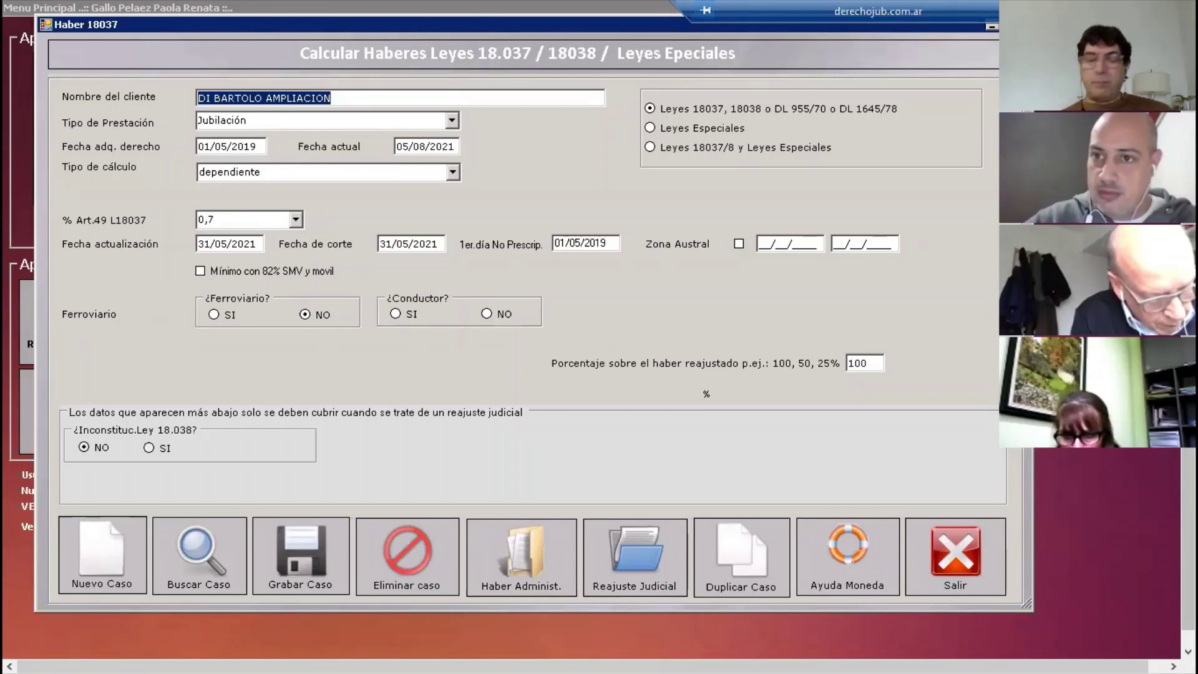
{"action": "left_click", "coordinate": [957, 551]}
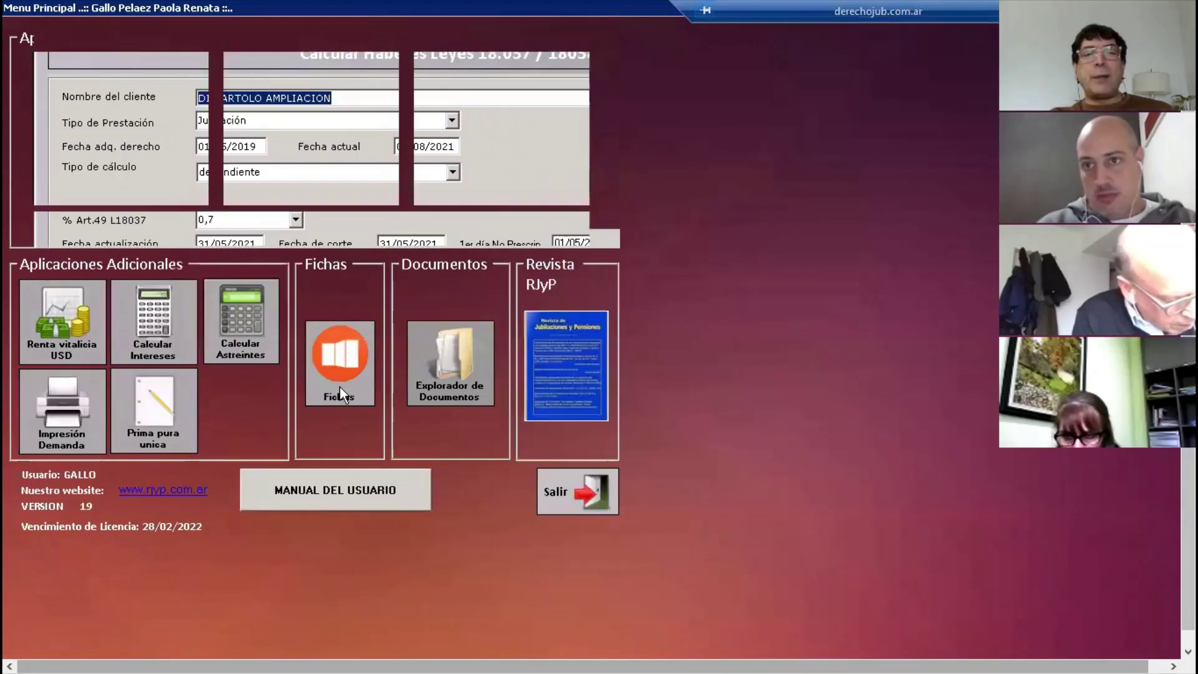
{"action": "left_click", "coordinate": [163, 328]}
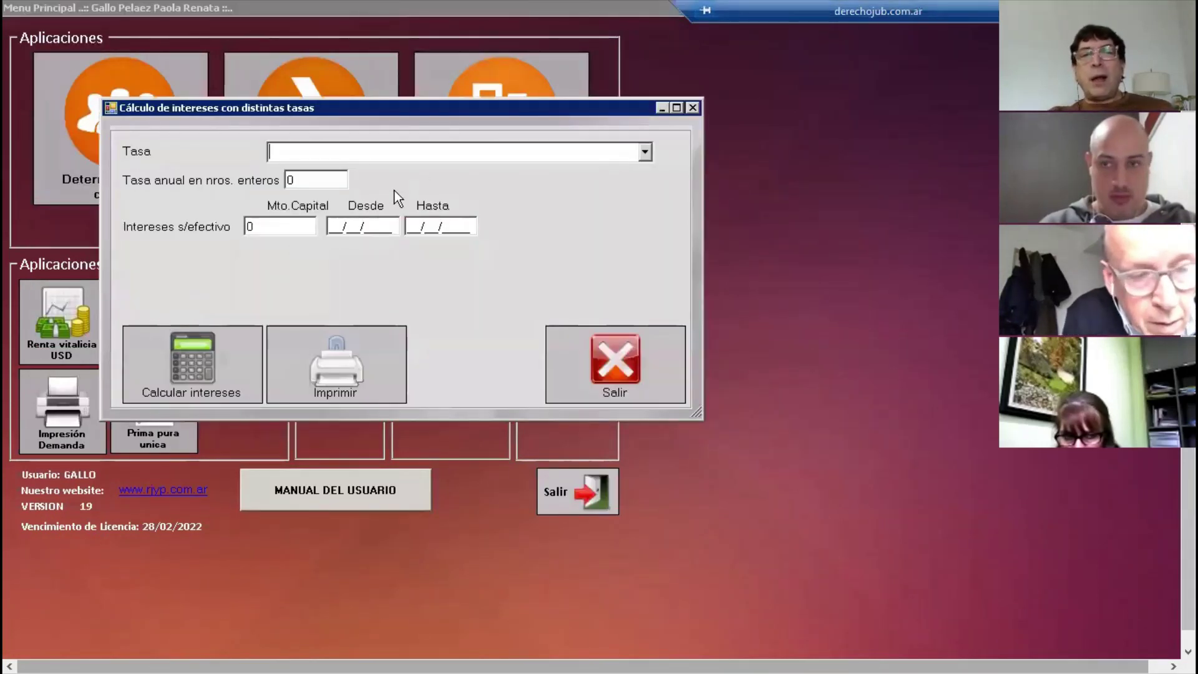
Step: Review the annual rate, capital amount and from/to date fields of the interest calculator, and close it
{"action": "key", "text": "Tab"}
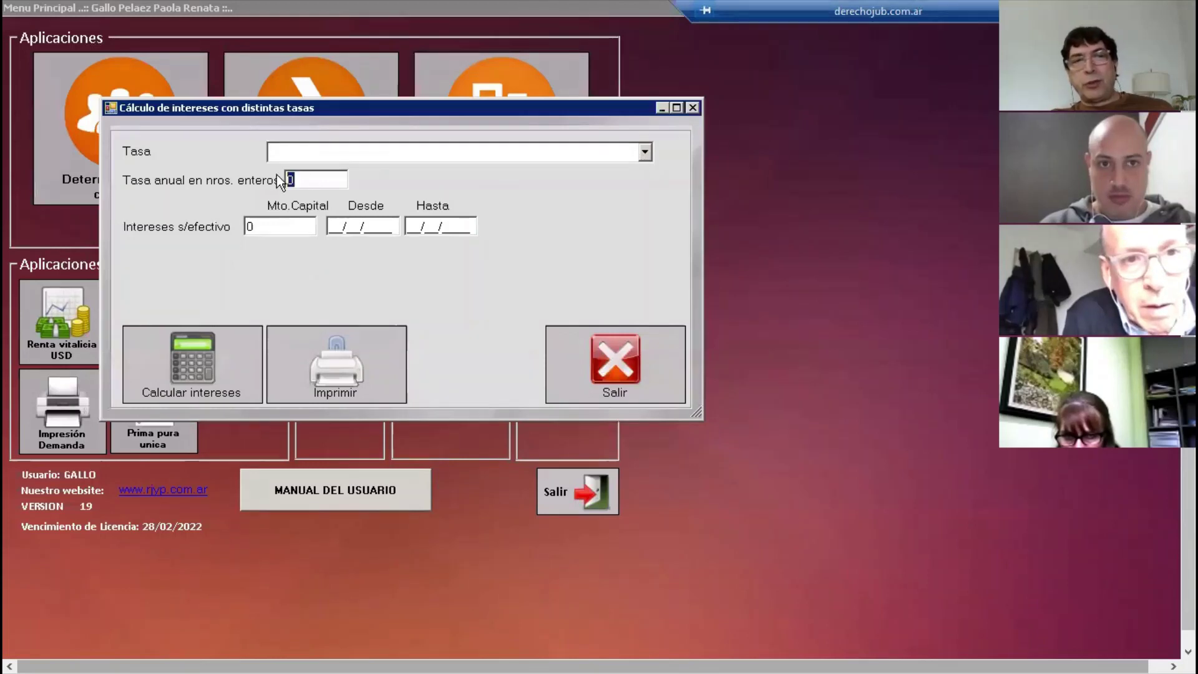
{"action": "key", "text": "Tab"}
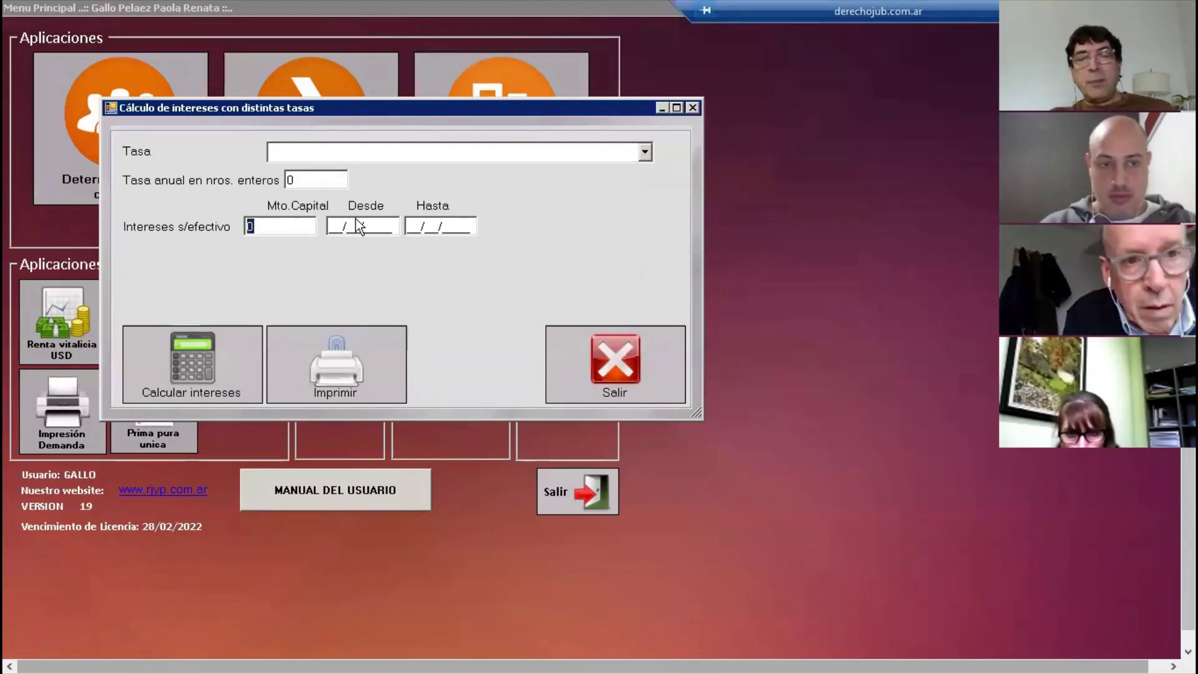
{"action": "key", "text": "Tab"}
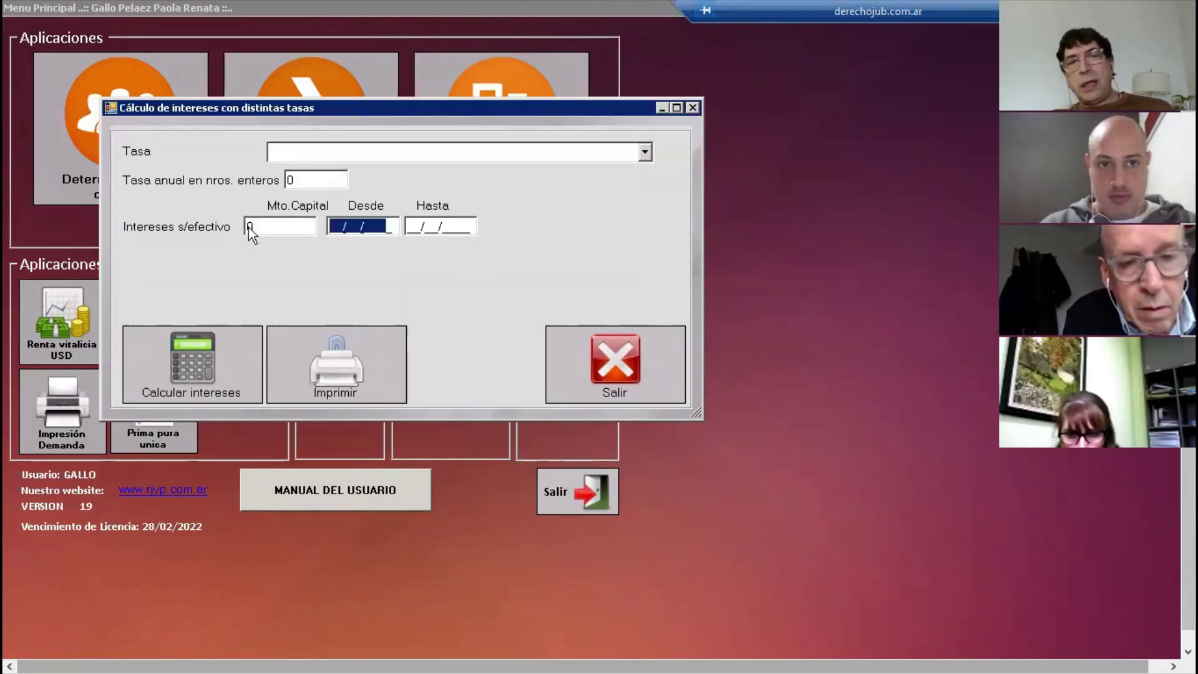
{"action": "key", "text": "Tab"}
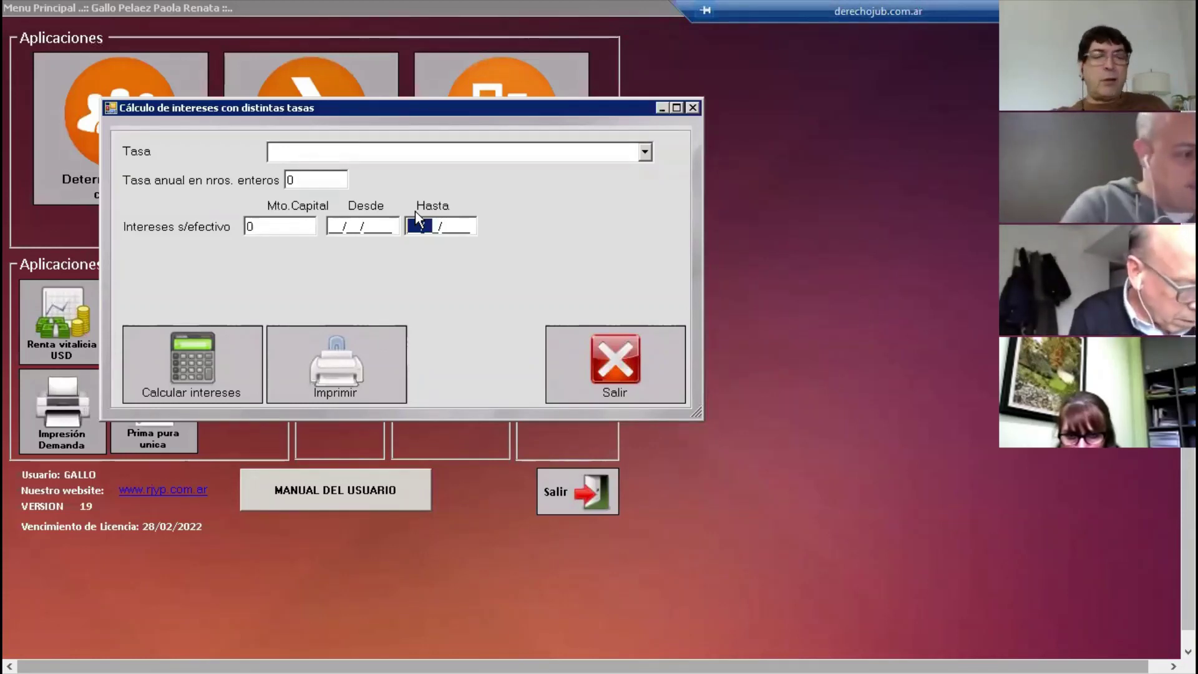
{"action": "left_click", "coordinate": [609, 376]}
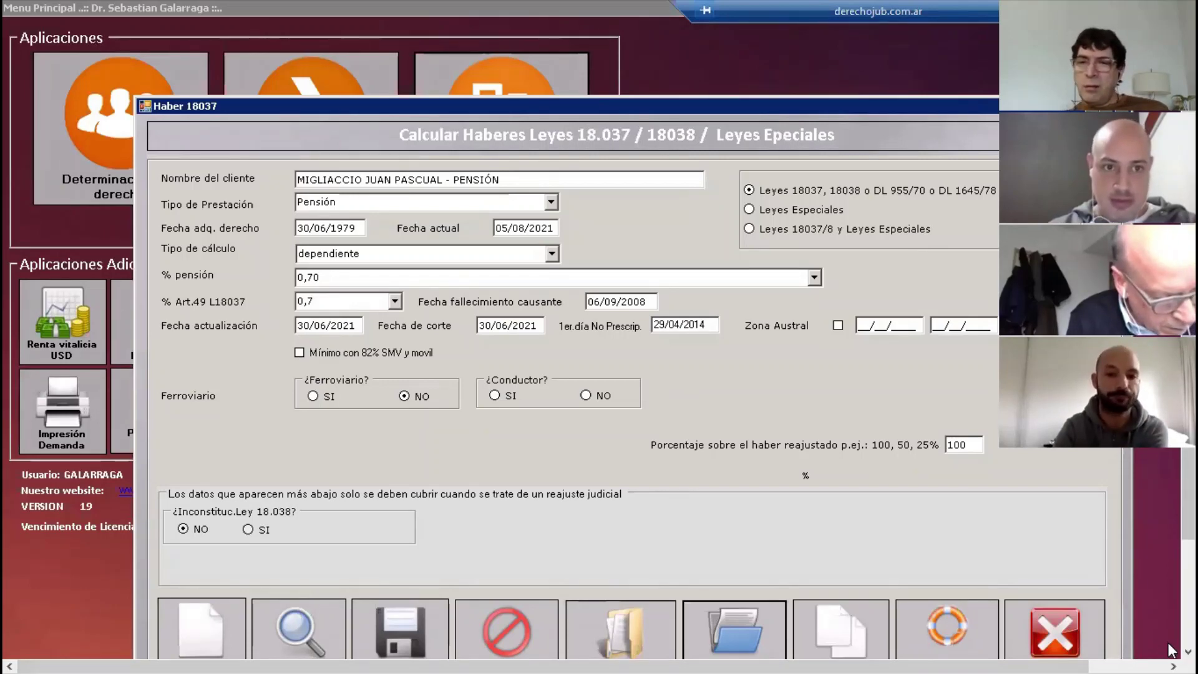
{"action": "scroll", "coordinate": [1170, 651], "scroll_direction": "down", "scroll_amount": 2}
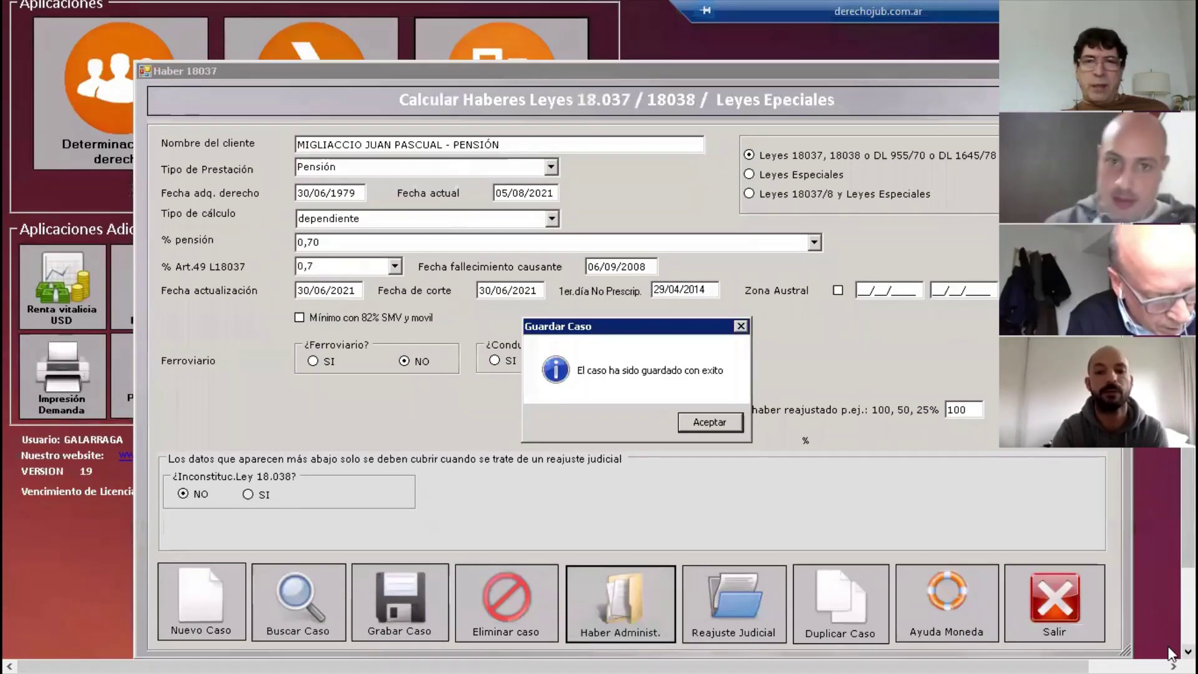
{"action": "scroll", "coordinate": [1171, 652], "scroll_direction": "down", "scroll_amount": 4}
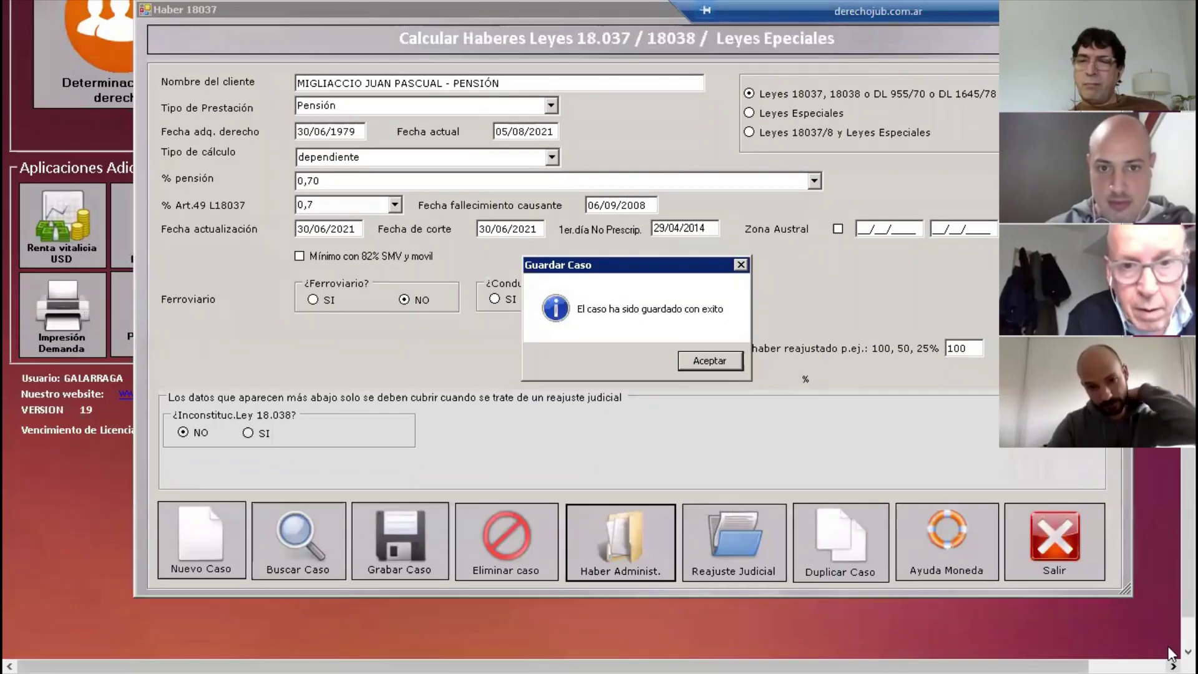
{"action": "scroll", "coordinate": [1169, 653], "scroll_direction": "right", "scroll_amount": 4}
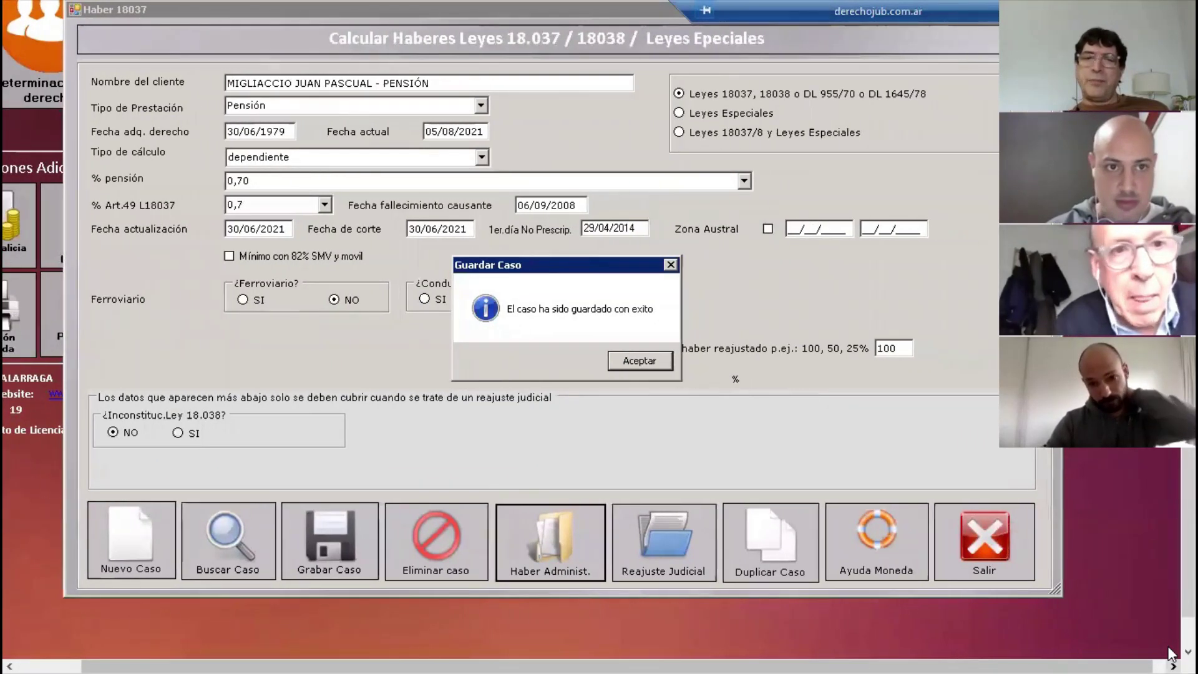
Step: Update the pension case's historical remunerations, calculate its administrative benefit with the minimum applied, and check the pure dependent benefit
{"action": "scroll", "coordinate": [1169, 653], "scroll_direction": "right", "scroll_amount": 1}
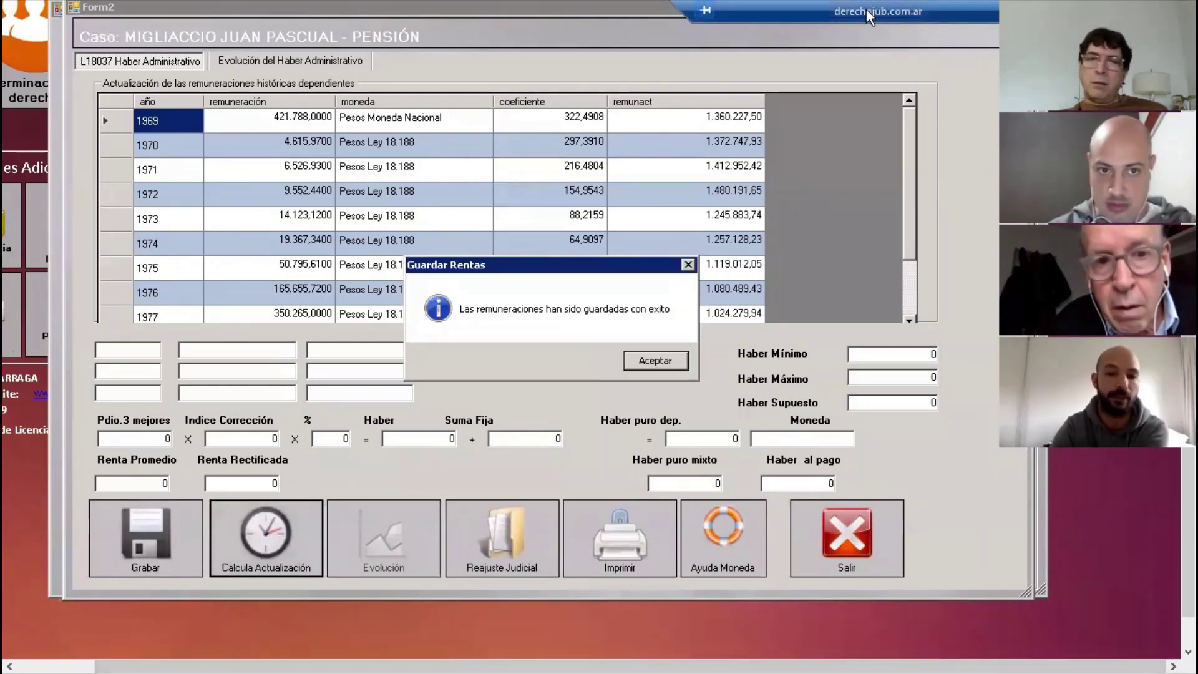
{"action": "left_click", "coordinate": [667, 361]}
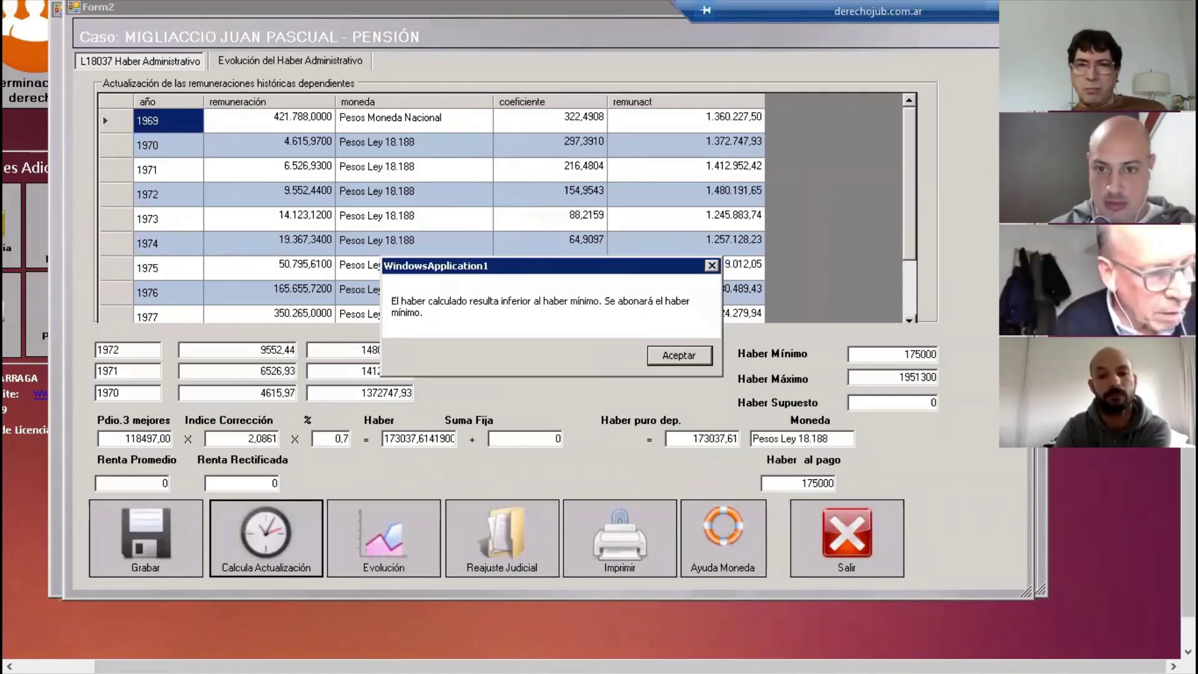
{"action": "left_click", "coordinate": [693, 354]}
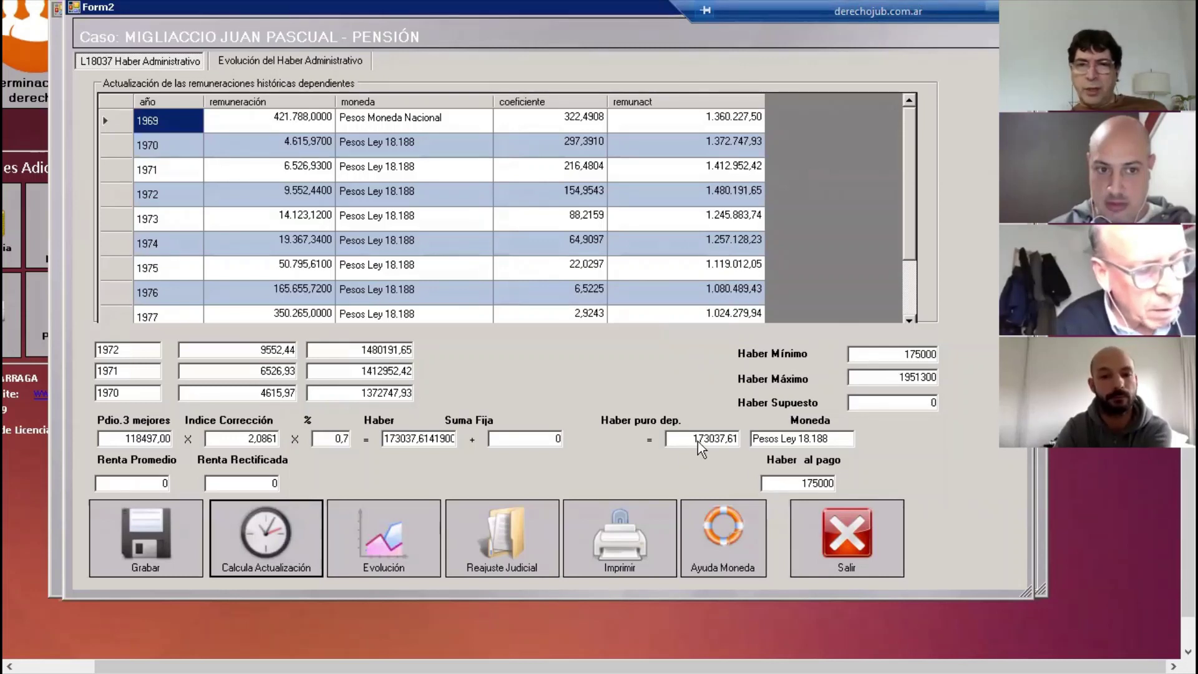
{"action": "left_click_drag", "start_coordinate": [691, 439], "coordinate": [740, 439]}
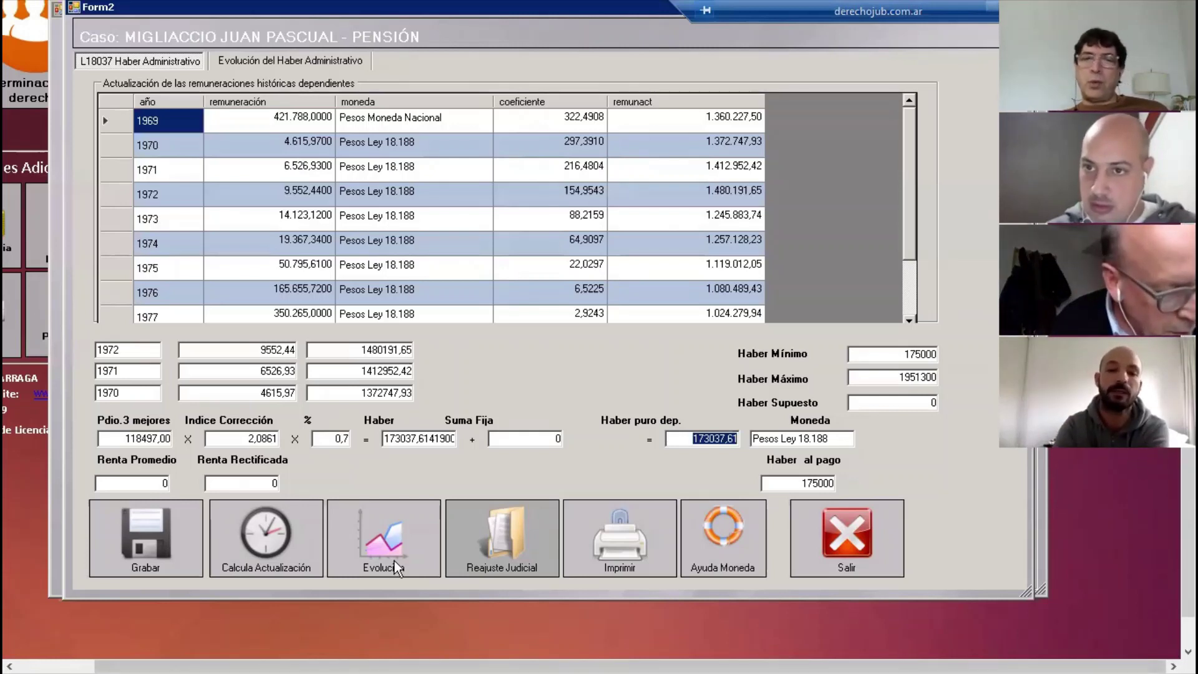
Step: Calculate the judicial readjustment with Art. 53 mobility, and recalculate it with the Art. 49 Ley 18.037 initial benefit recalculation enabled
{"action": "left_click", "coordinate": [485, 541]}
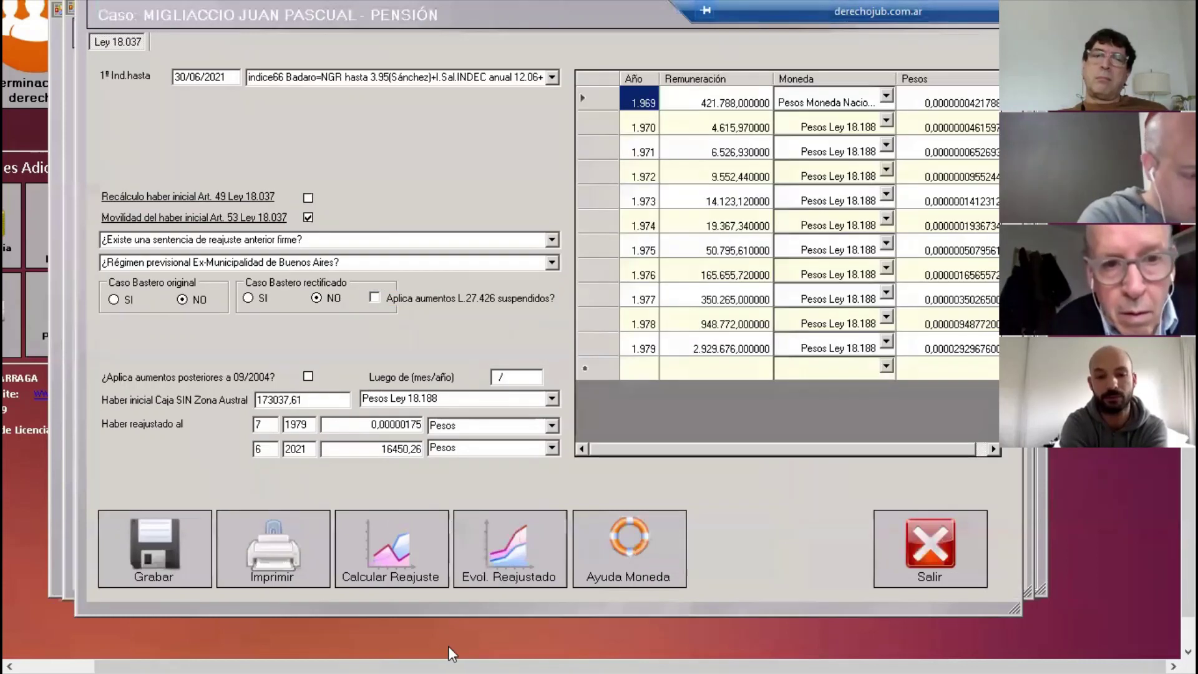
{"action": "left_click", "coordinate": [394, 552]}
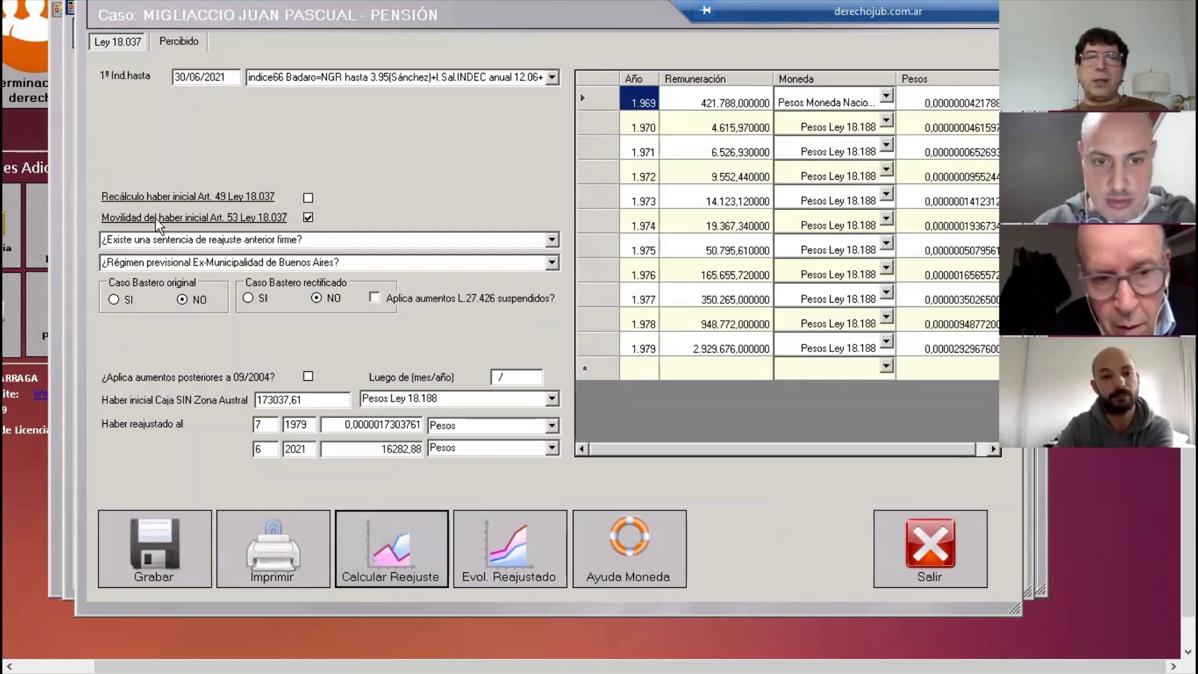
{"action": "left_click", "coordinate": [305, 199]}
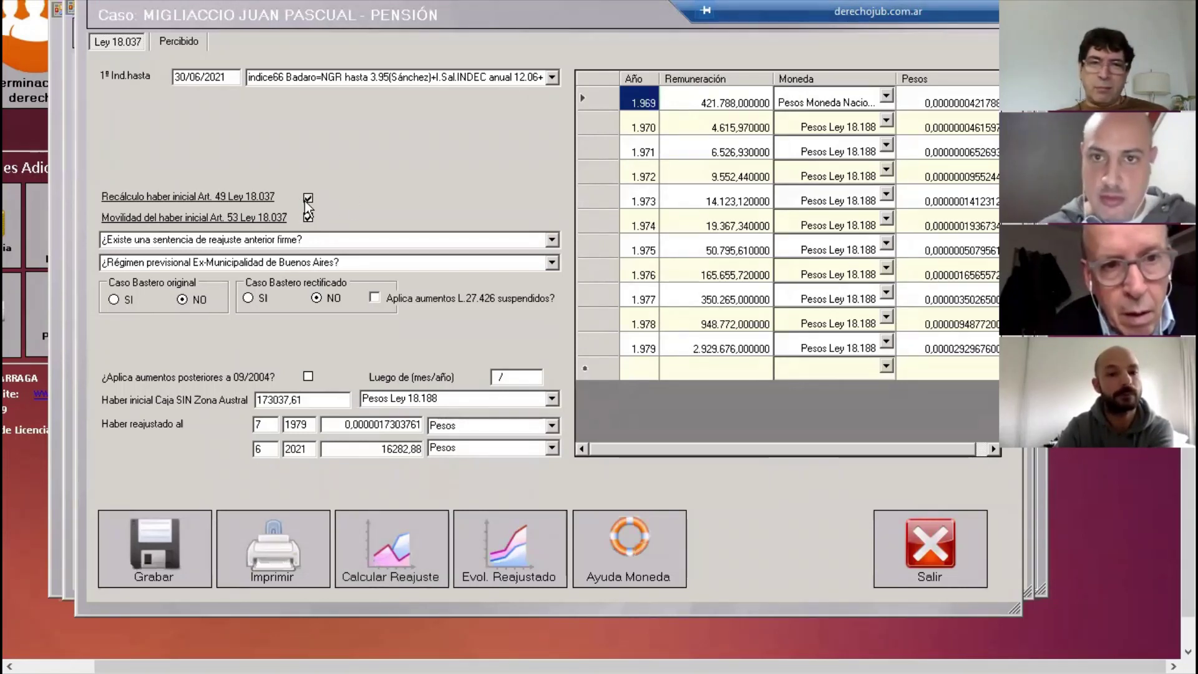
{"action": "left_click", "coordinate": [413, 552]}
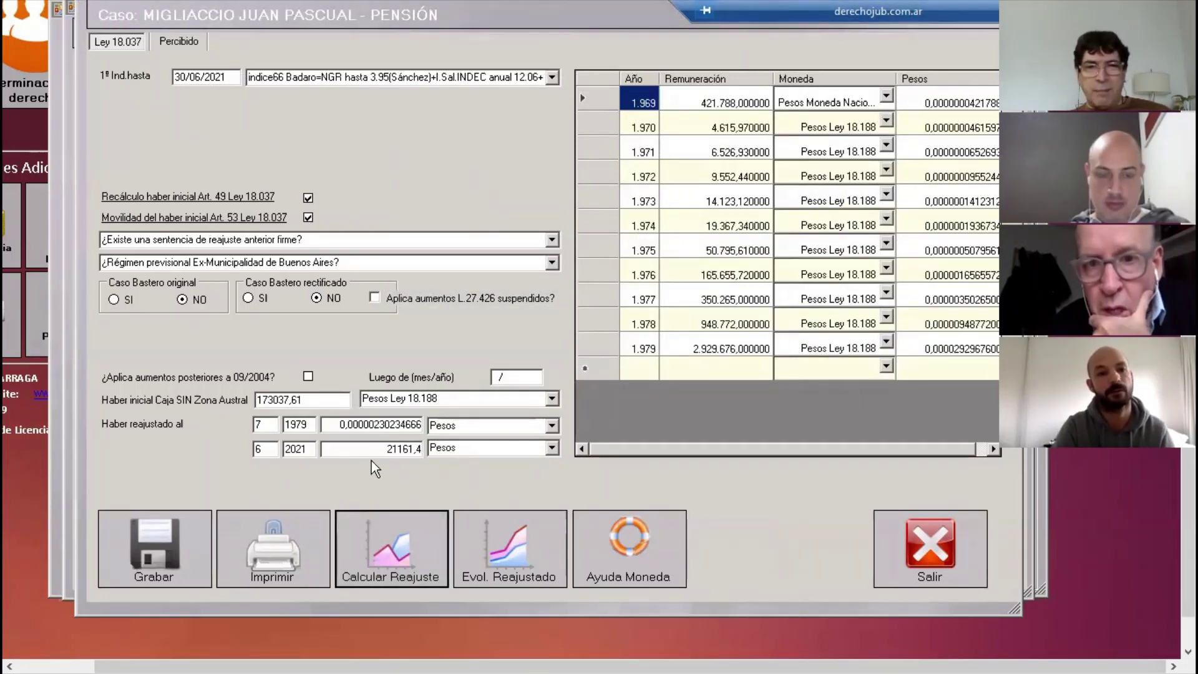
{"action": "left_click_drag", "start_coordinate": [404, 450], "coordinate": [371, 446]}
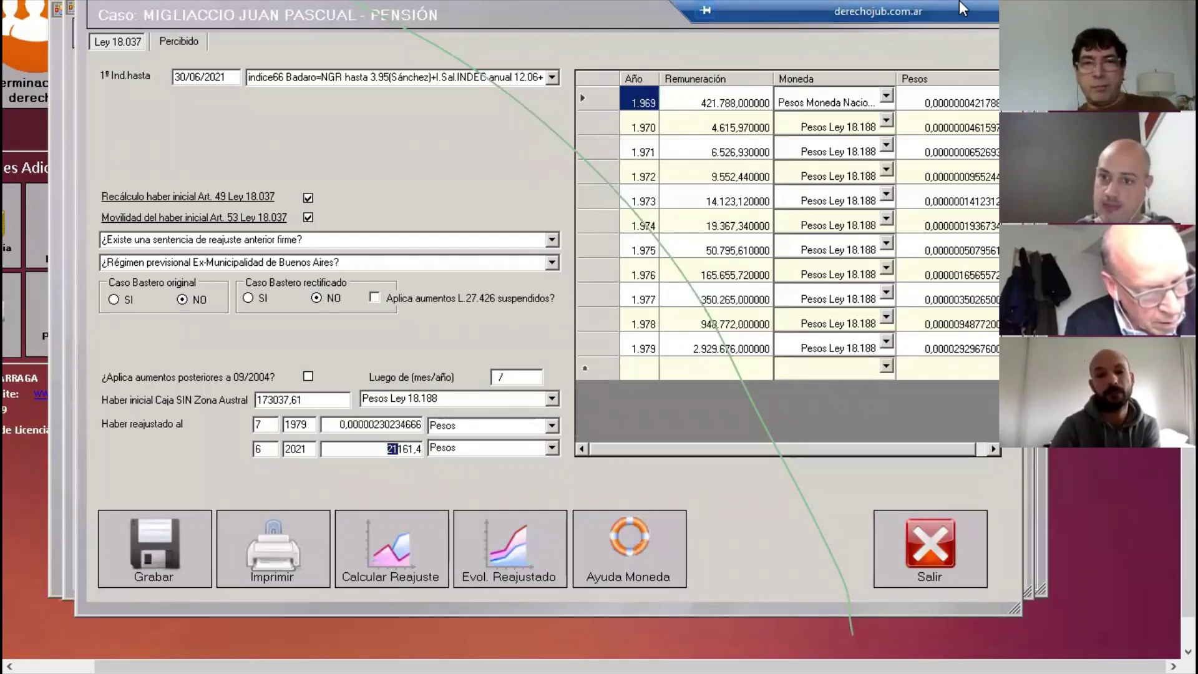
Step: Set Cobra Prest.Cap. to No in the Ley 24.241 mixed retirement case and save it to continue to the remunerations
{"action": "left_click", "coordinate": [260, 298]}
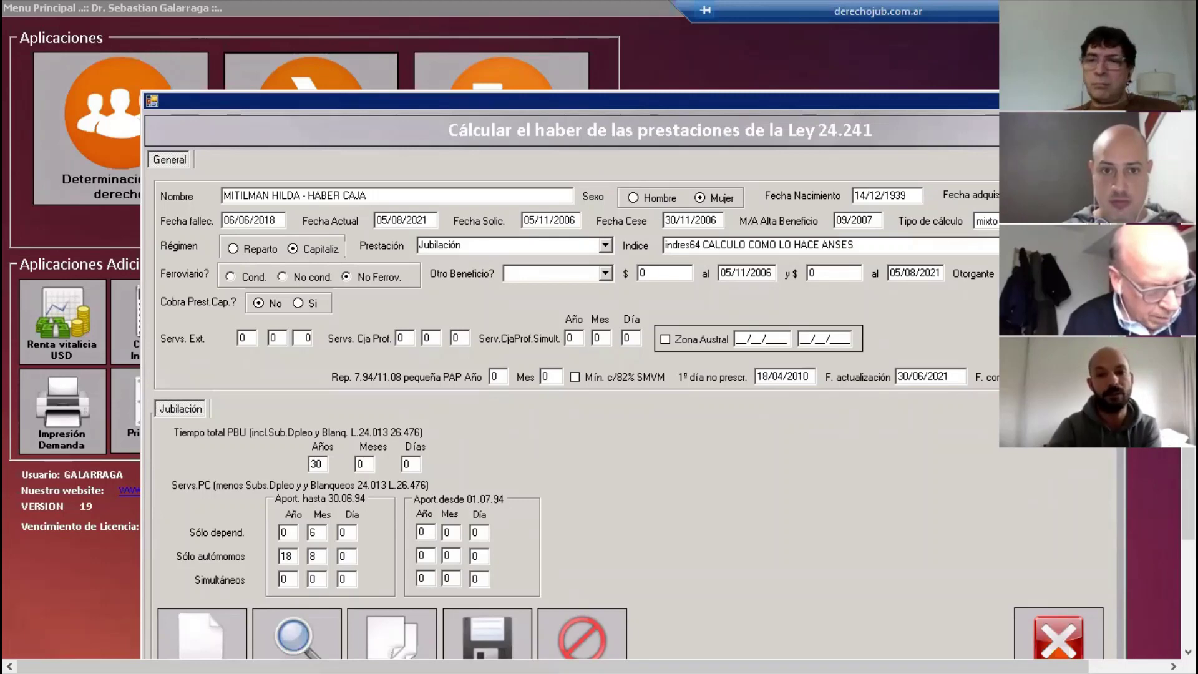
{"action": "scroll", "coordinate": [1169, 651], "scroll_direction": "down", "scroll_amount": 3}
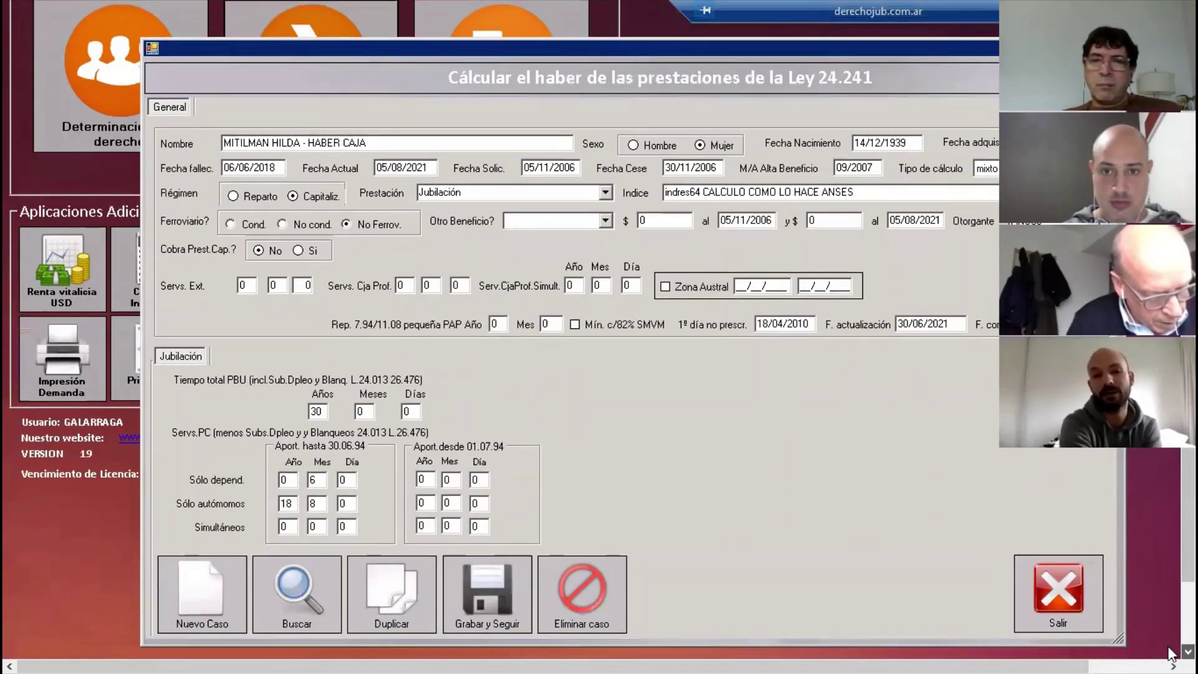
{"action": "left_click", "coordinate": [1173, 666]}
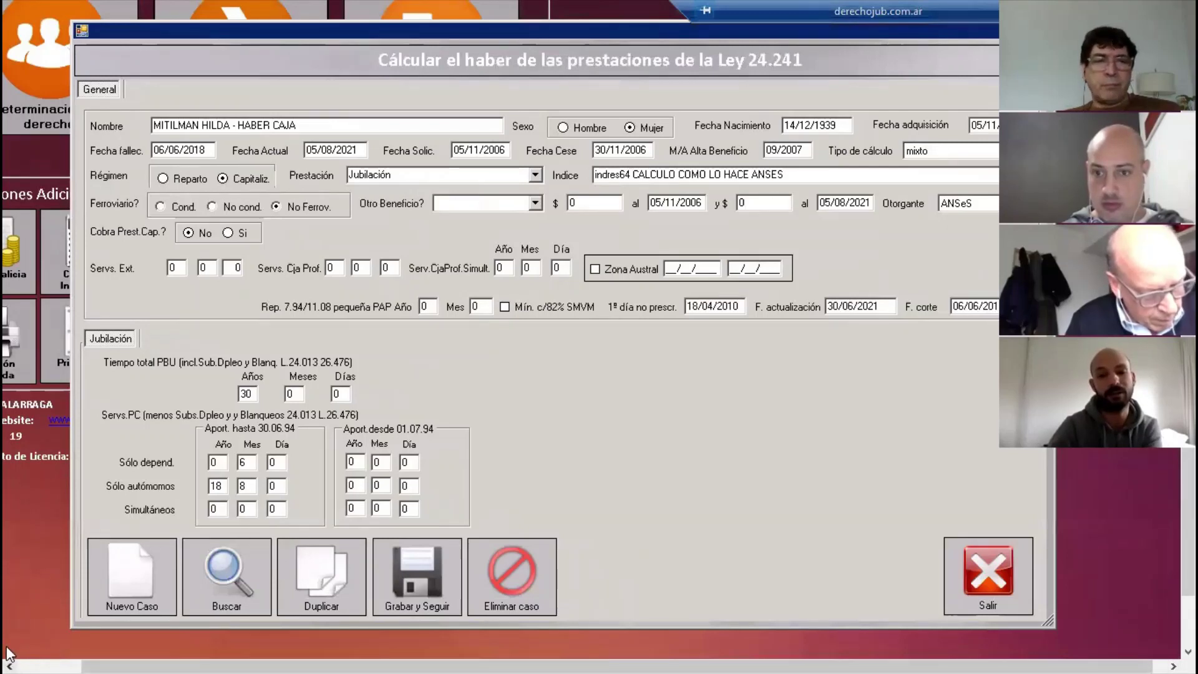
{"action": "left_click", "coordinate": [417, 577]}
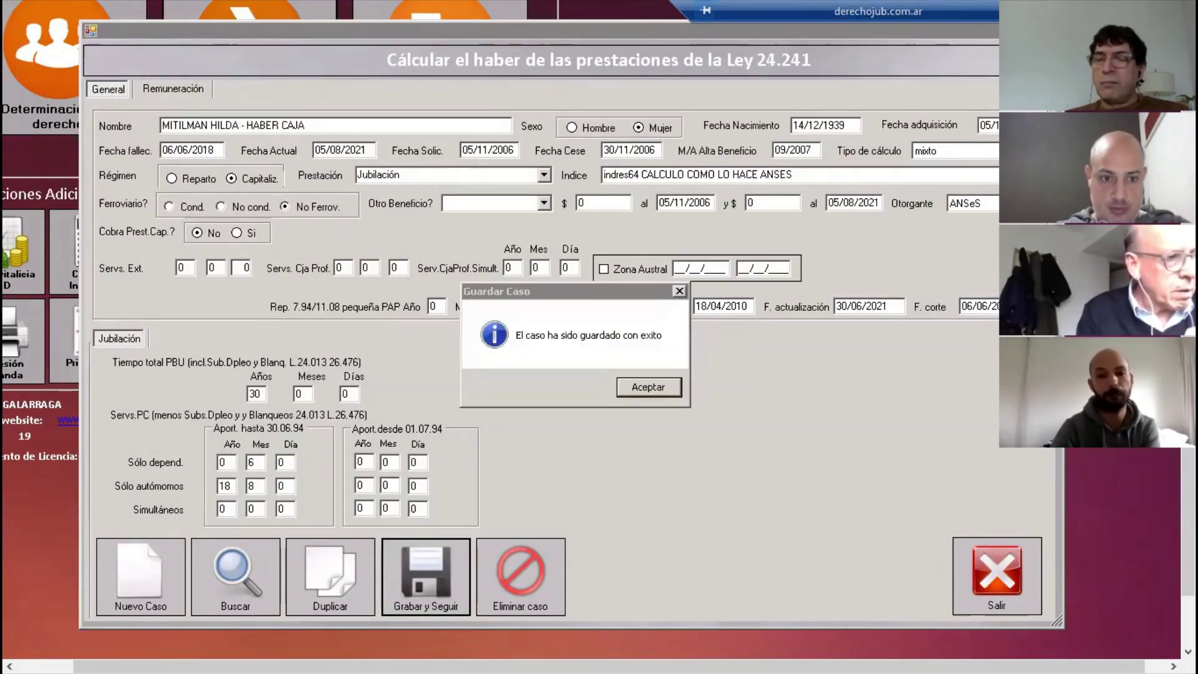
{"action": "key", "text": "Return"}
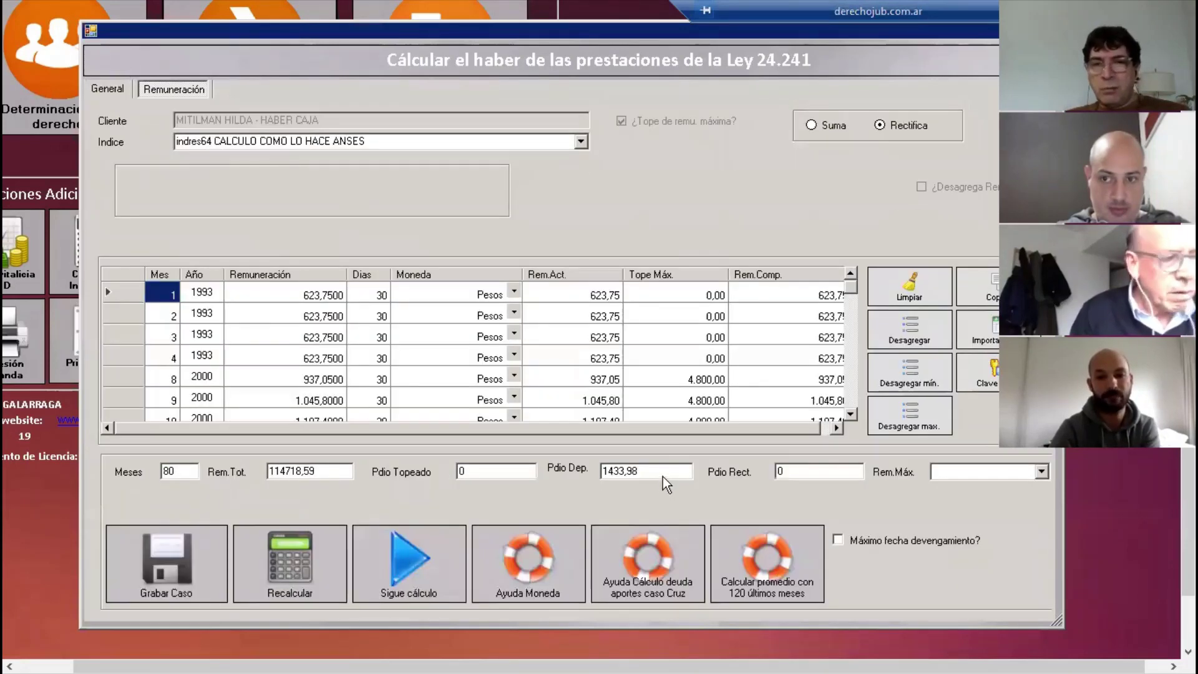
Step: Check the average dependent remuneration and continue the calculation through the self-employed periods to the retirement benefit result
{"action": "left_click_drag", "start_coordinate": [662, 476], "coordinate": [578, 469]}
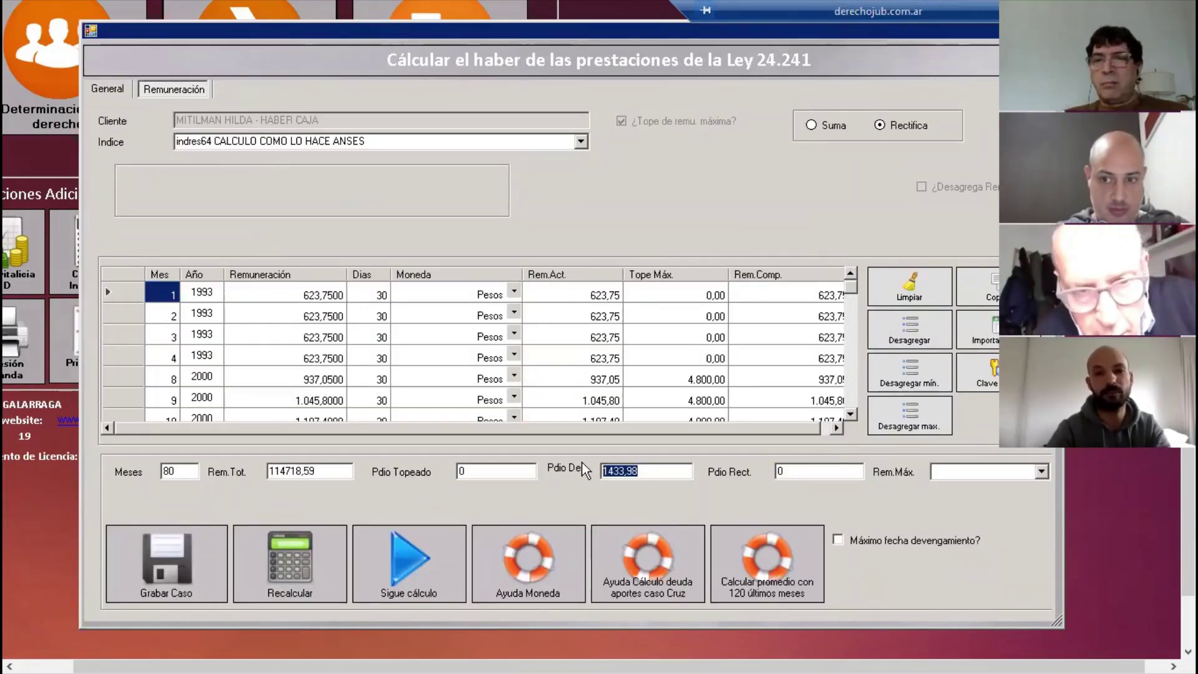
{"action": "left_click", "coordinate": [410, 570]}
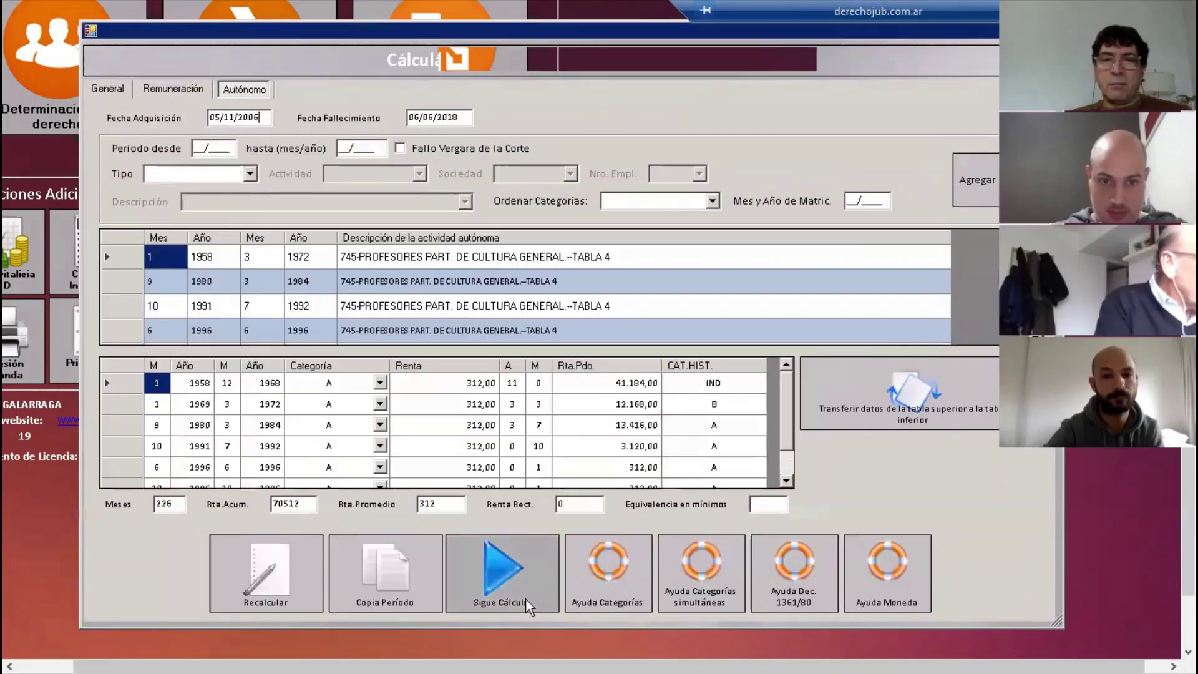
{"action": "left_click", "coordinate": [506, 573]}
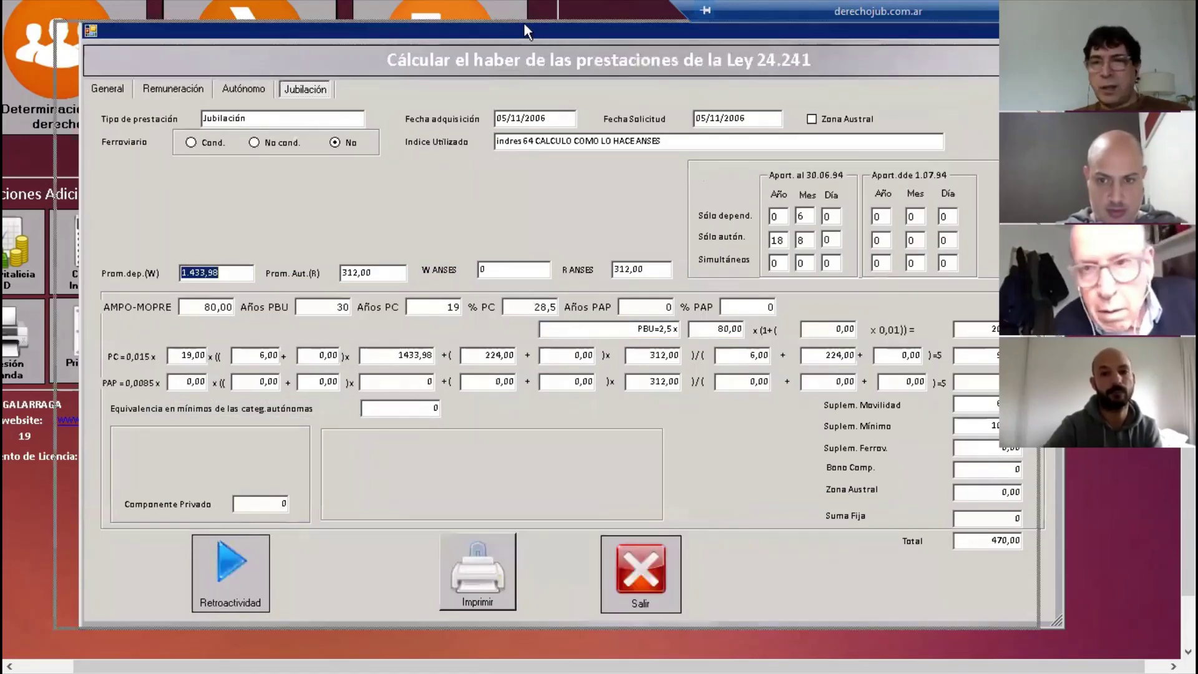
Step: Review the minimum supplement and PBU amounts of the retirement result, and set the Suplem. Movilidad to 75
{"action": "left_click_drag", "start_coordinate": [523, 25], "coordinate": [454, 23]}
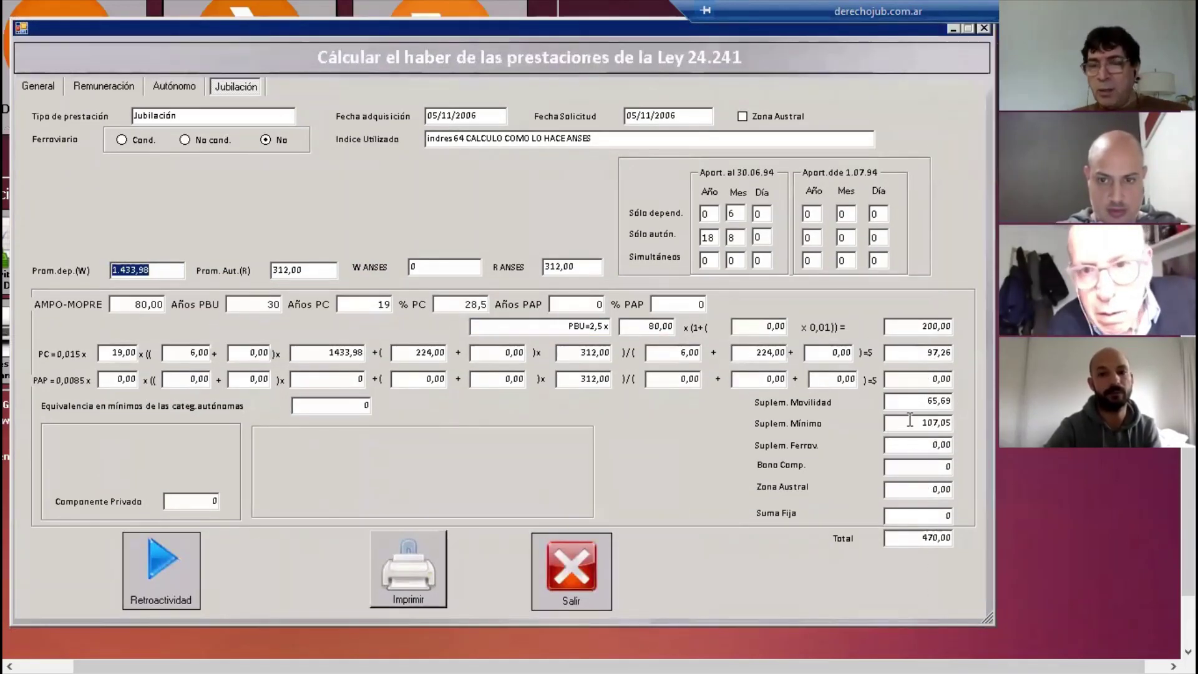
{"action": "left_click_drag", "start_coordinate": [919, 423], "coordinate": [962, 419]}
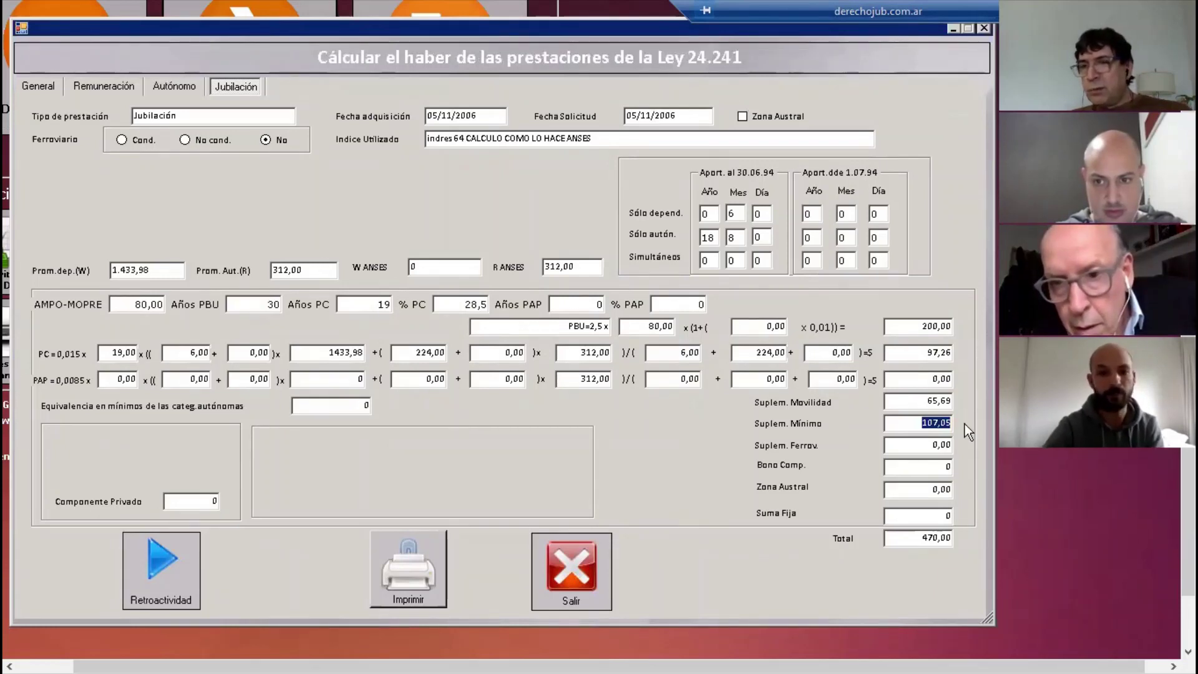
{"action": "left_click", "coordinate": [922, 326]}
{"action": "key", "text": "shift+End"}
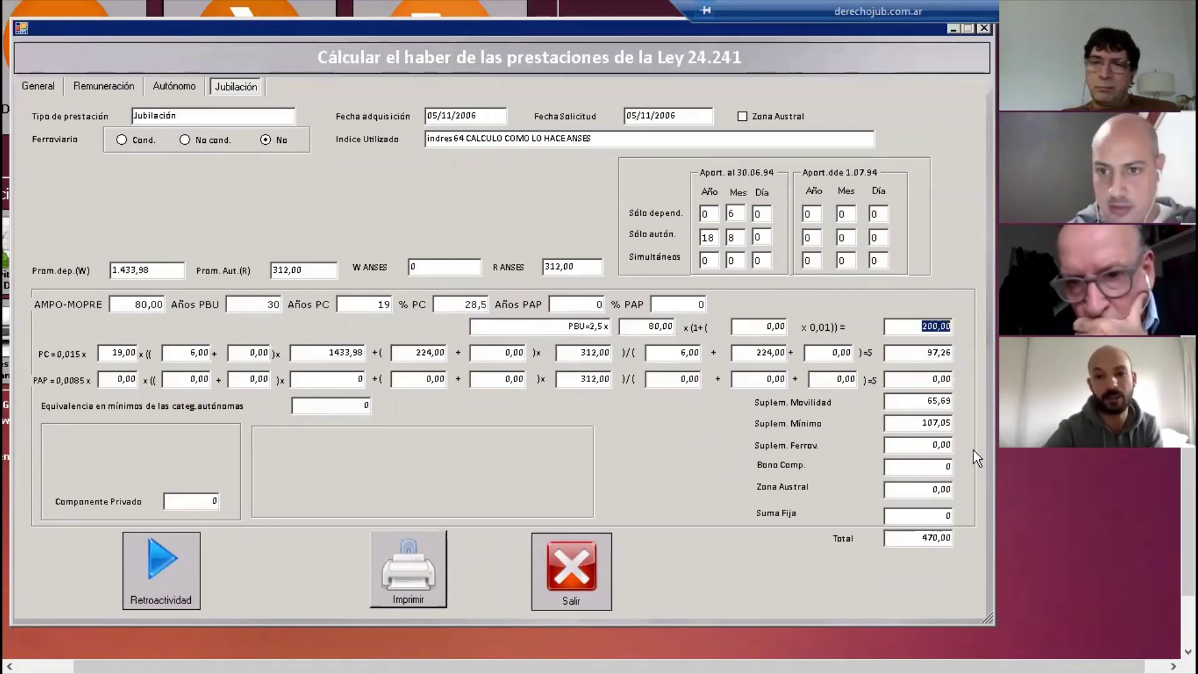
{"action": "left_click", "coordinate": [921, 404]}
{"action": "type", "text": "75"}
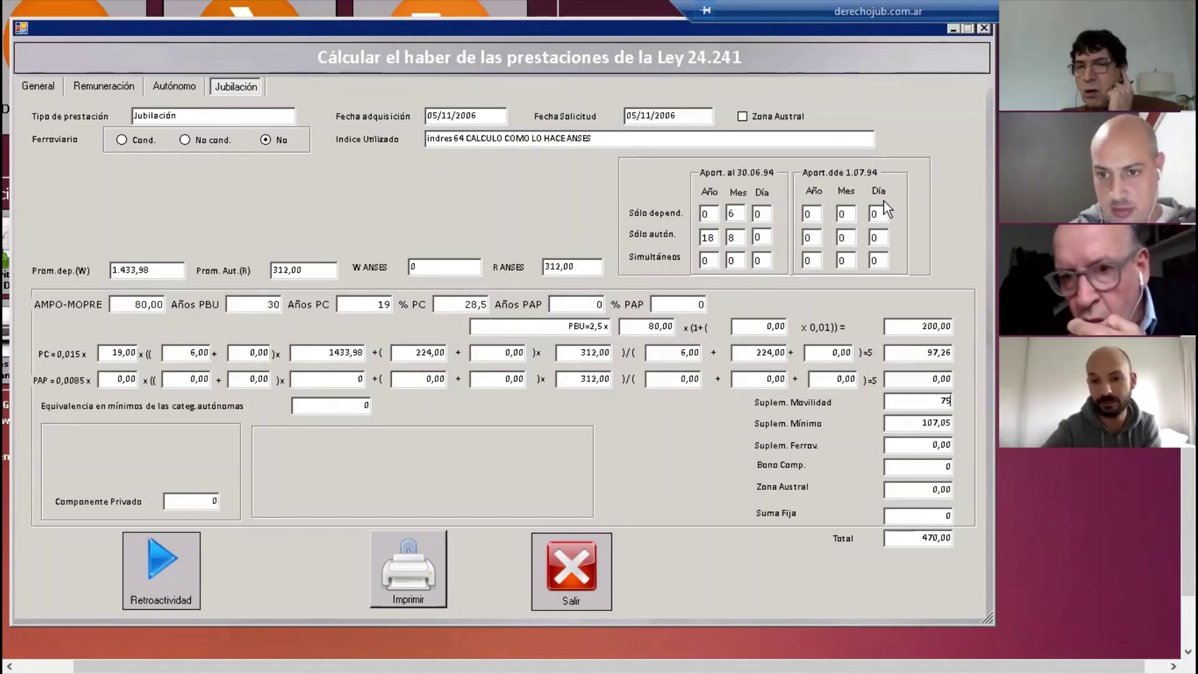
{"action": "type", "text": ","}
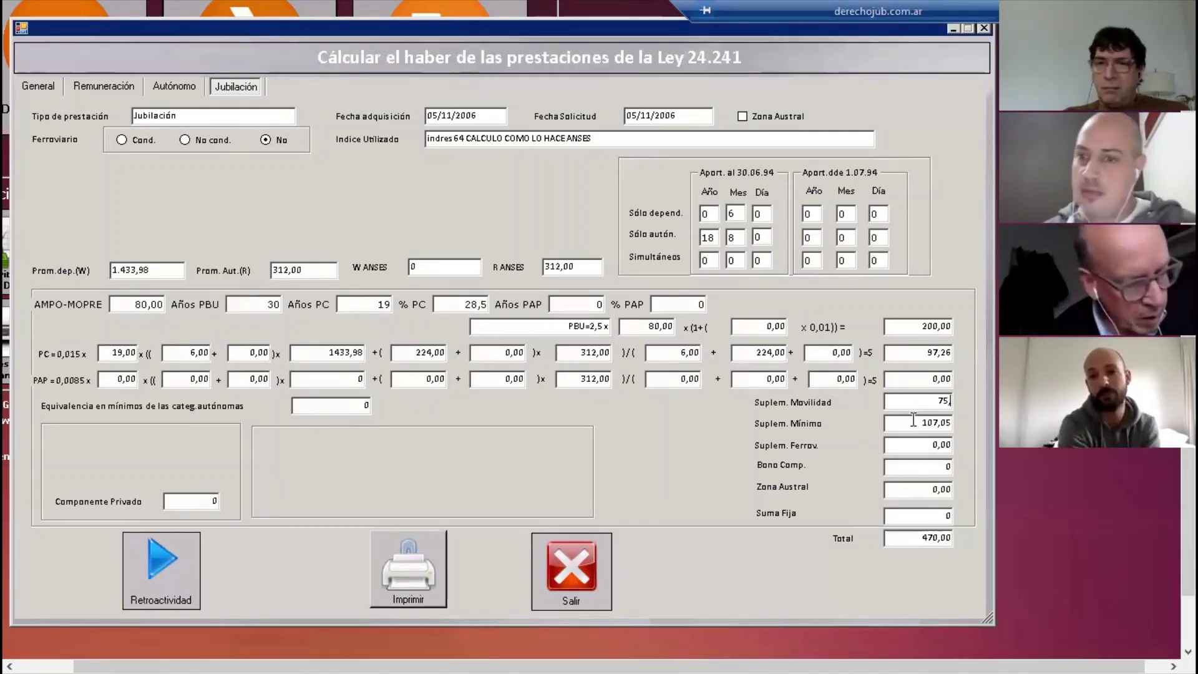
{"action": "key", "text": "Tab"}
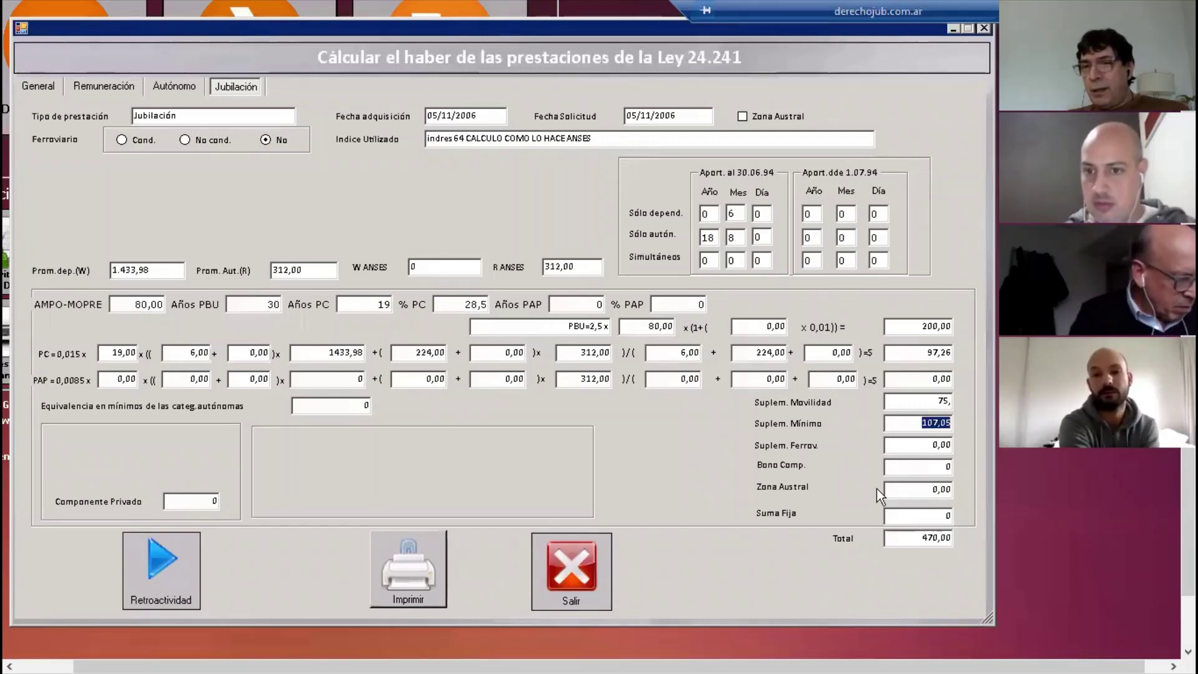
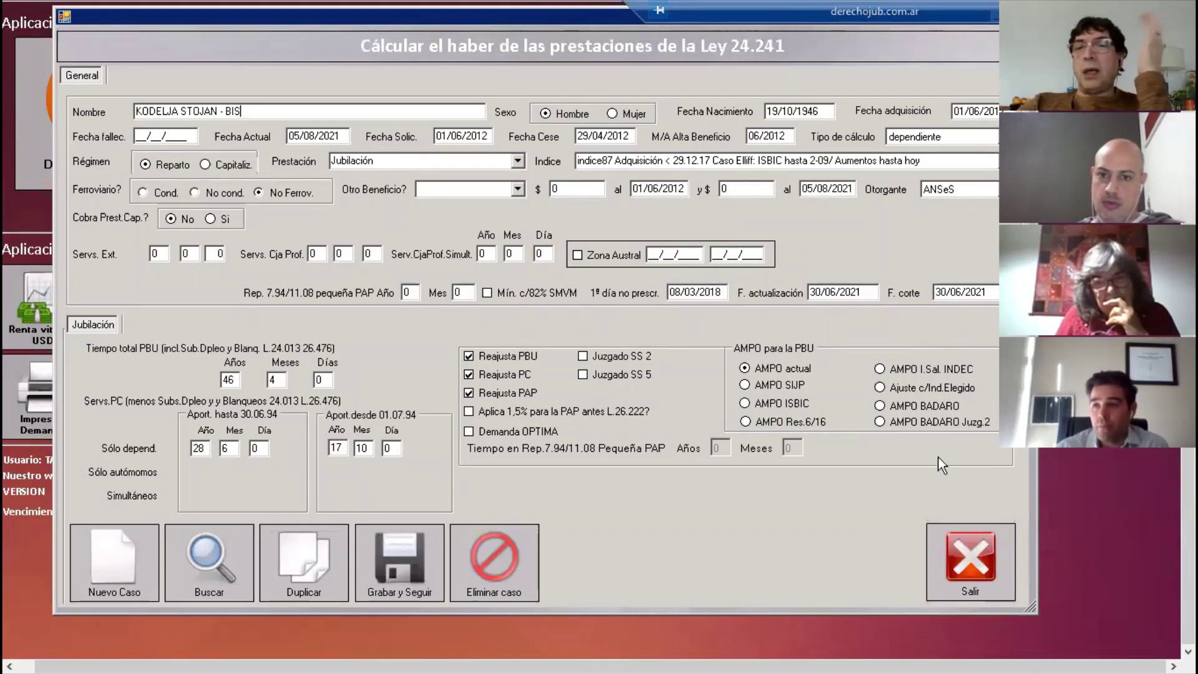
Step: Set the AMPO for the PBU to Ajuste c/Ind.Elegido, keep Reajusta PBU enabled, and save the case to continue to its remunerations
{"action": "left_click", "coordinate": [949, 391]}
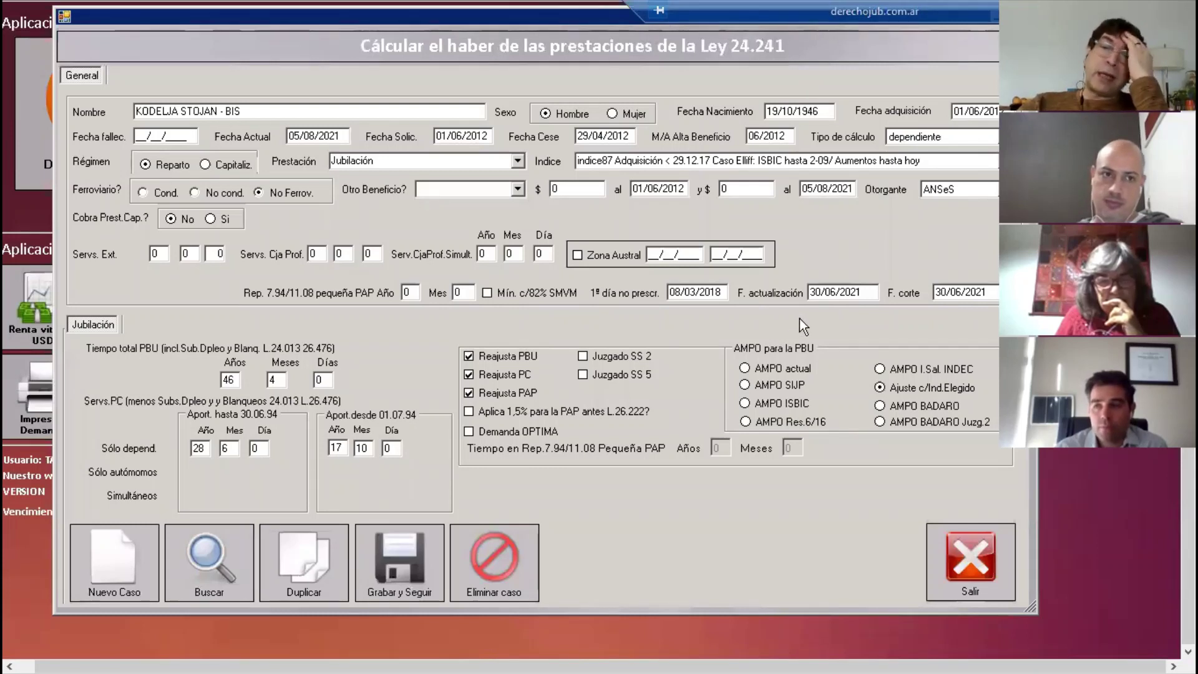
{"action": "left_click", "coordinate": [467, 355]}
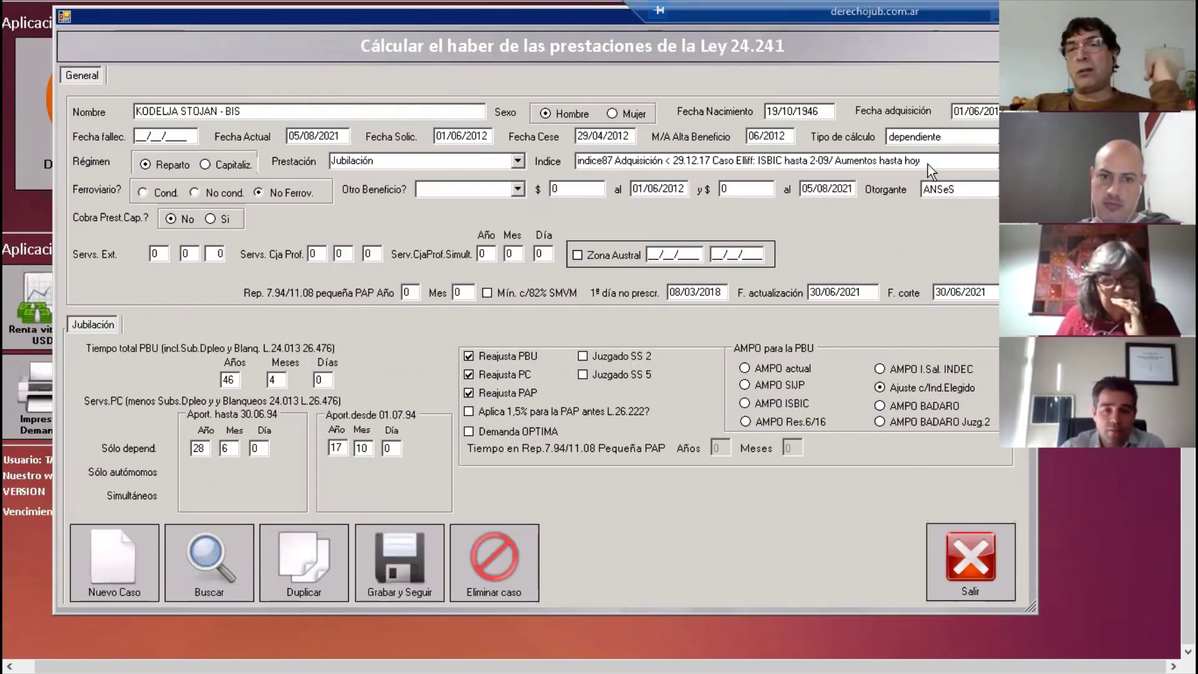
{"action": "left_click_drag", "start_coordinate": [927, 164], "coordinate": [12, 182]}
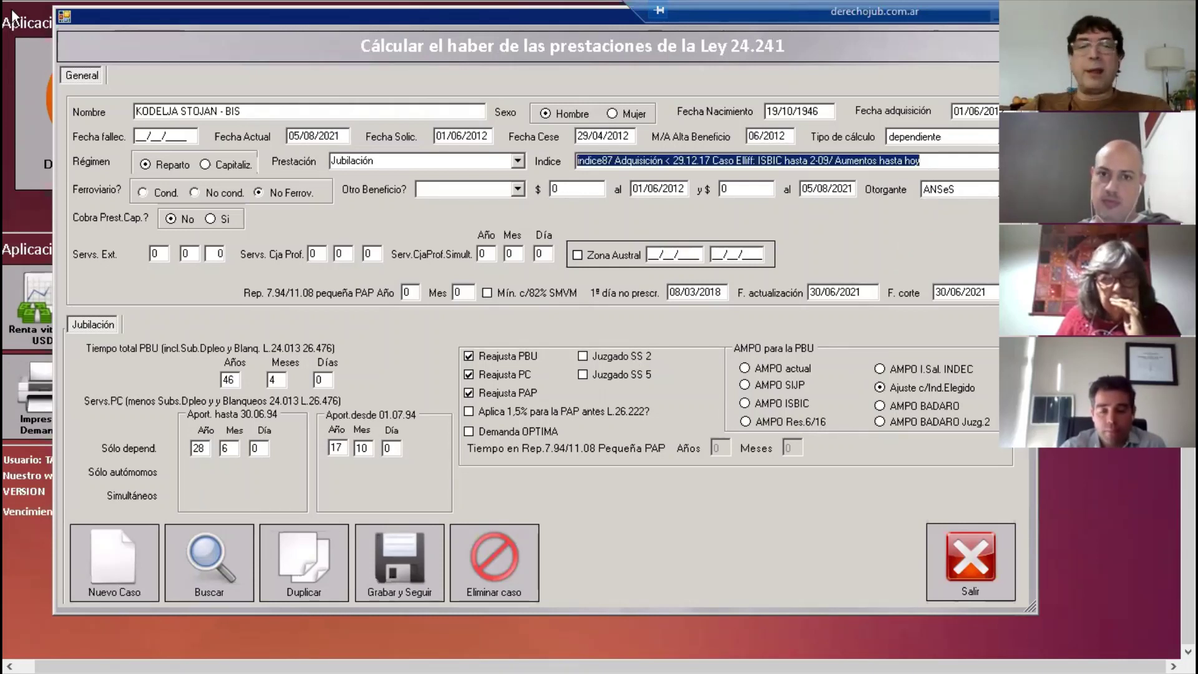
{"action": "left_click", "coordinate": [407, 557]}
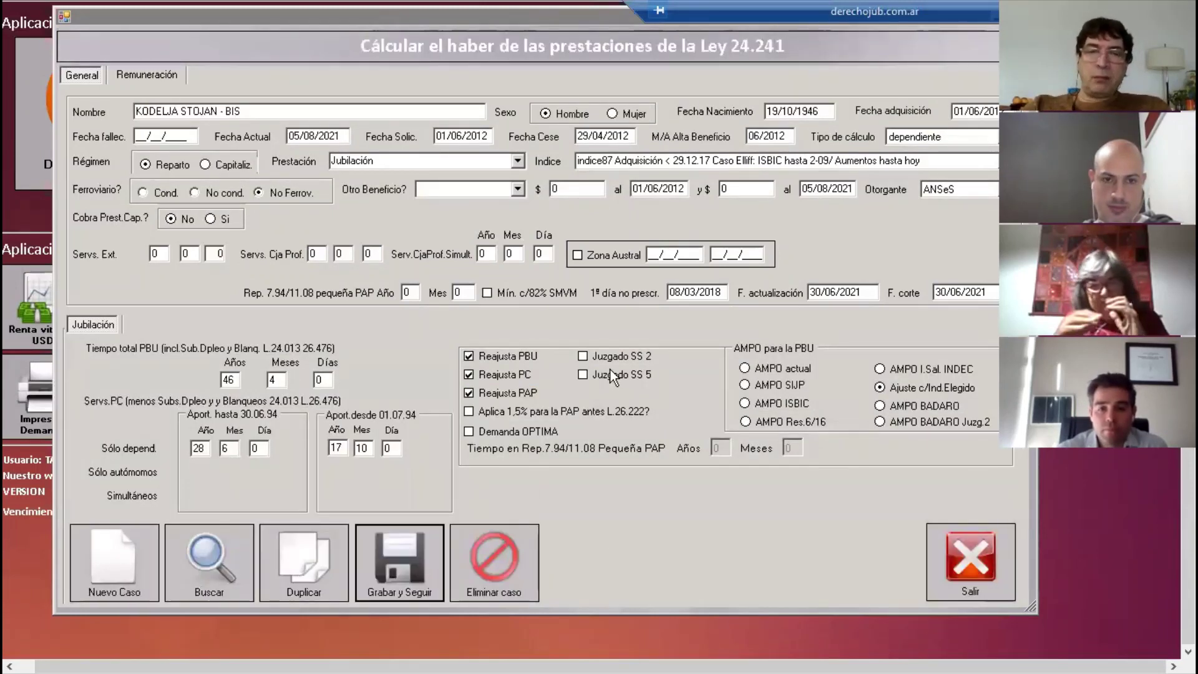
{"action": "left_click", "coordinate": [638, 388]}
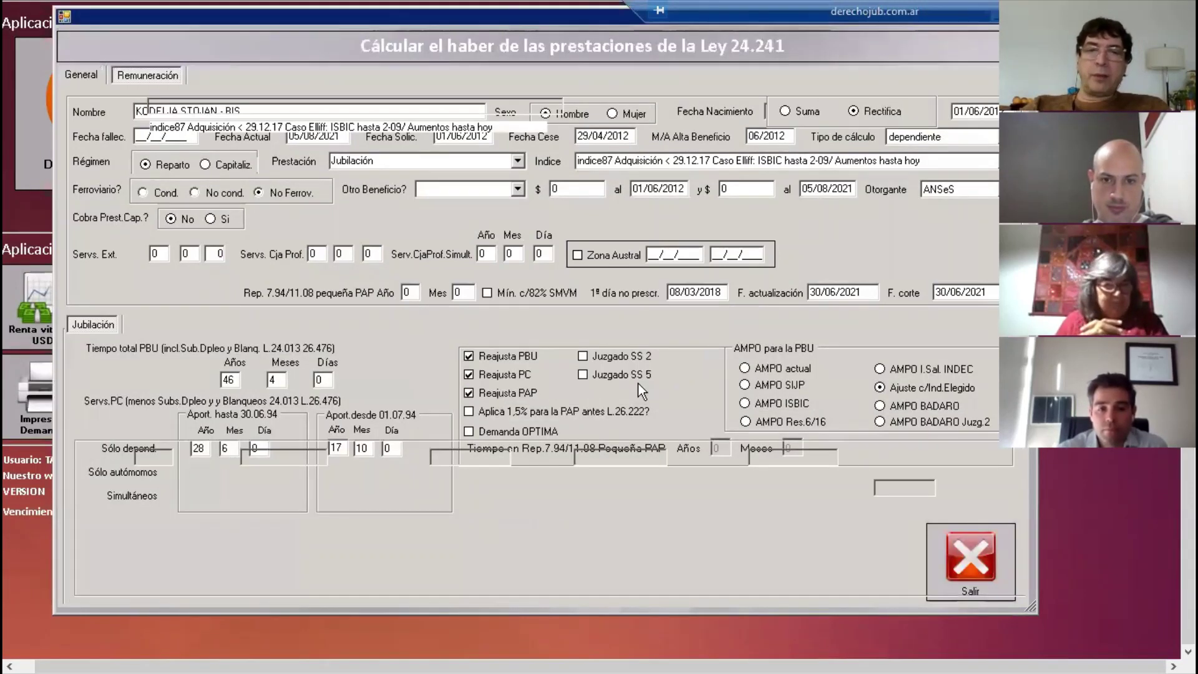
Step: Calculate the retirement benefit with the Art. 25 monthly remuneration cap, no PBU readjustment and no maximum benefit cap
{"action": "left_click", "coordinate": [370, 535]}
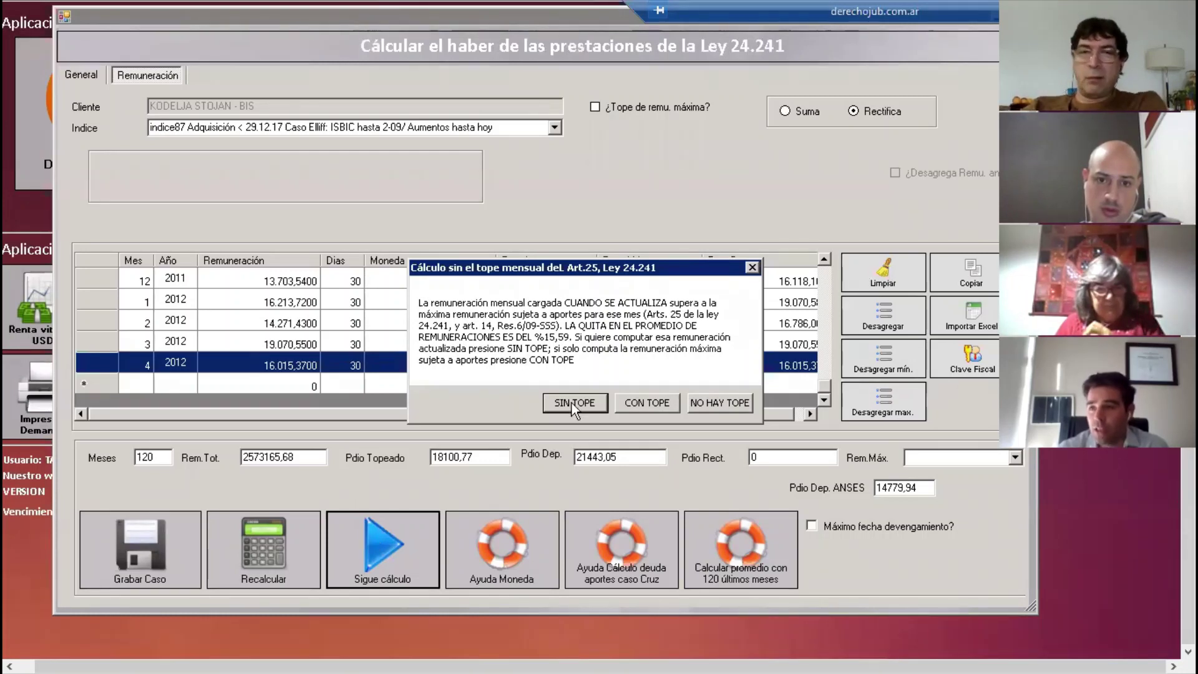
{"action": "left_click", "coordinate": [652, 406]}
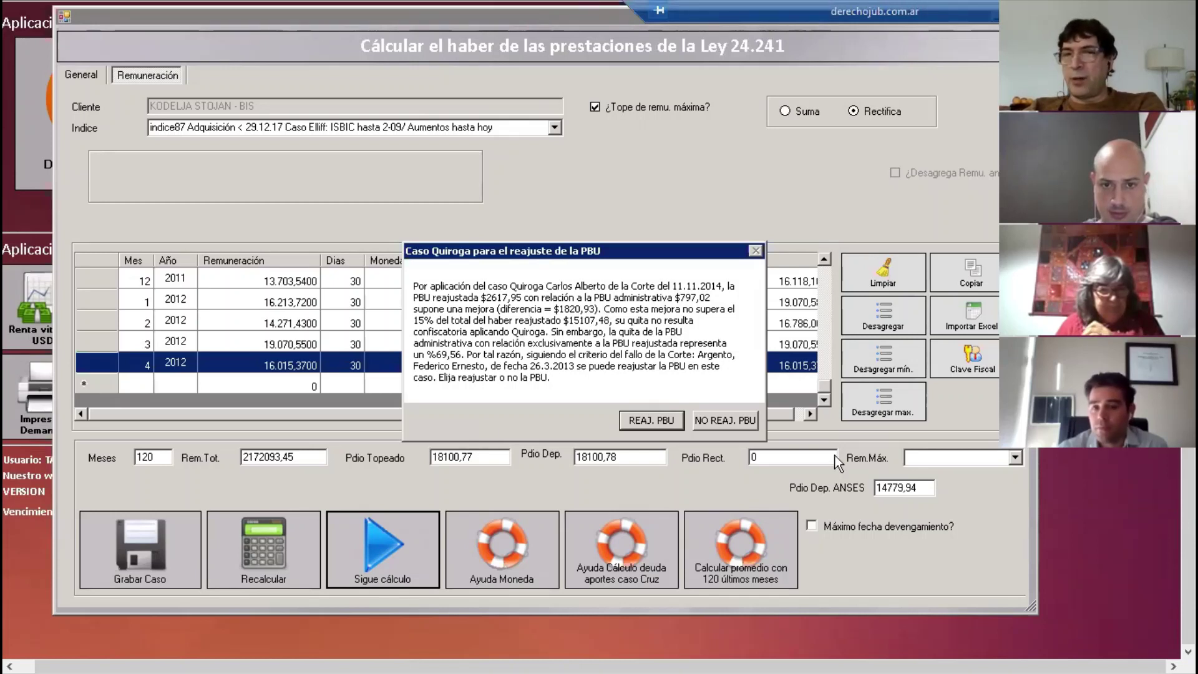
{"action": "left_click", "coordinate": [731, 420]}
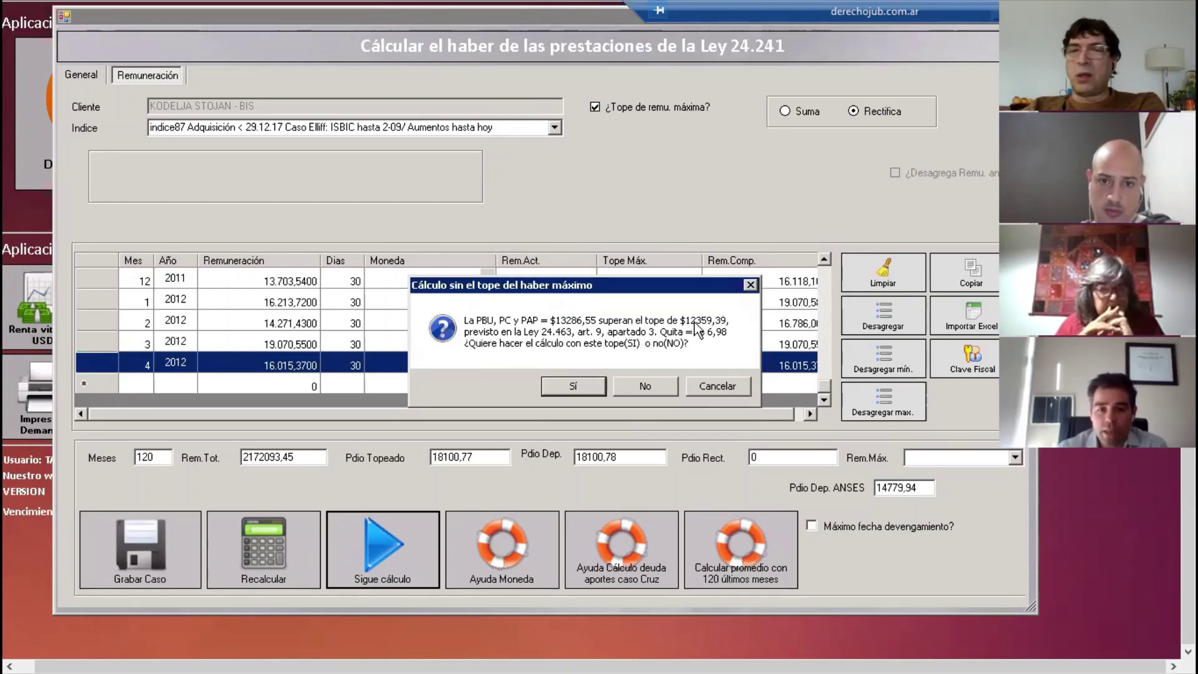
{"action": "left_click", "coordinate": [656, 385]}
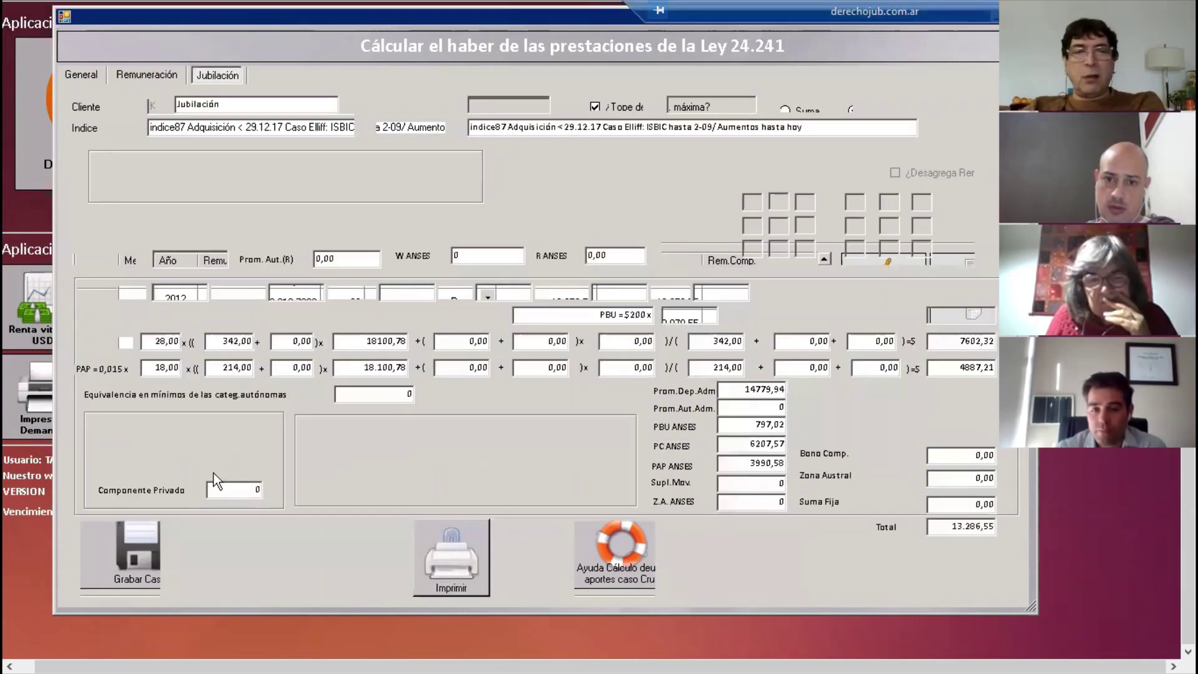
Step: Open the case's Reajuste calculation and update the monthly benefit evolution using index 73 Elliff ISBIC
{"action": "left_click", "coordinate": [131, 558]}
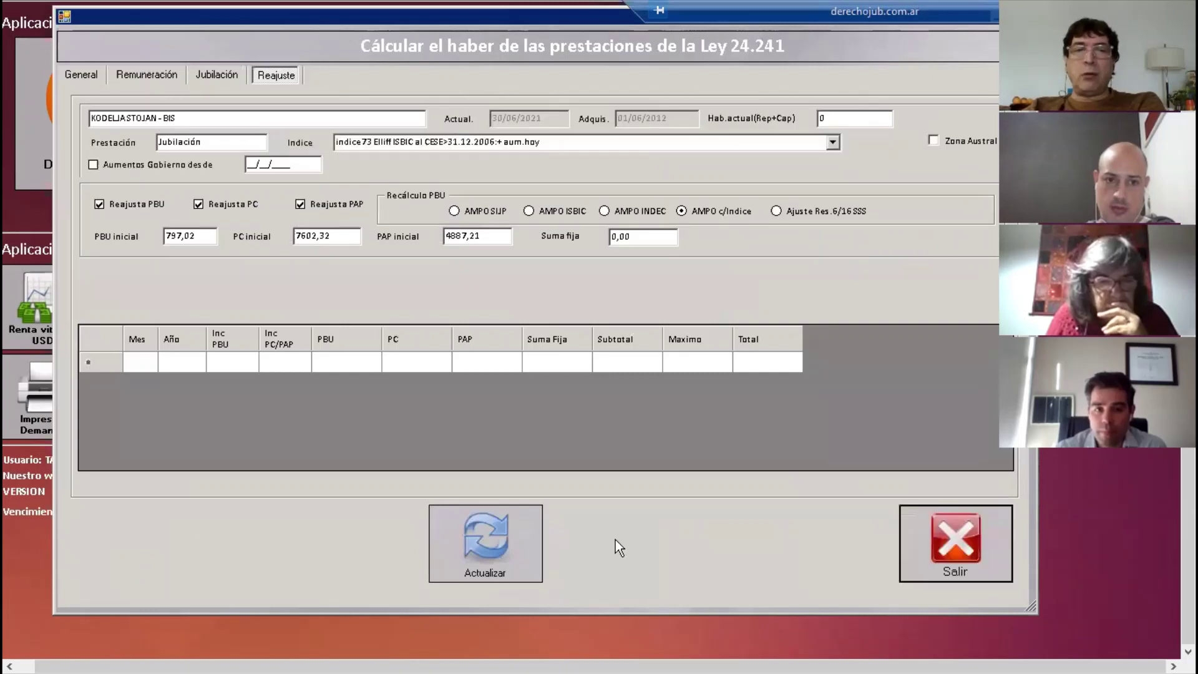
{"action": "left_click", "coordinate": [505, 528]}
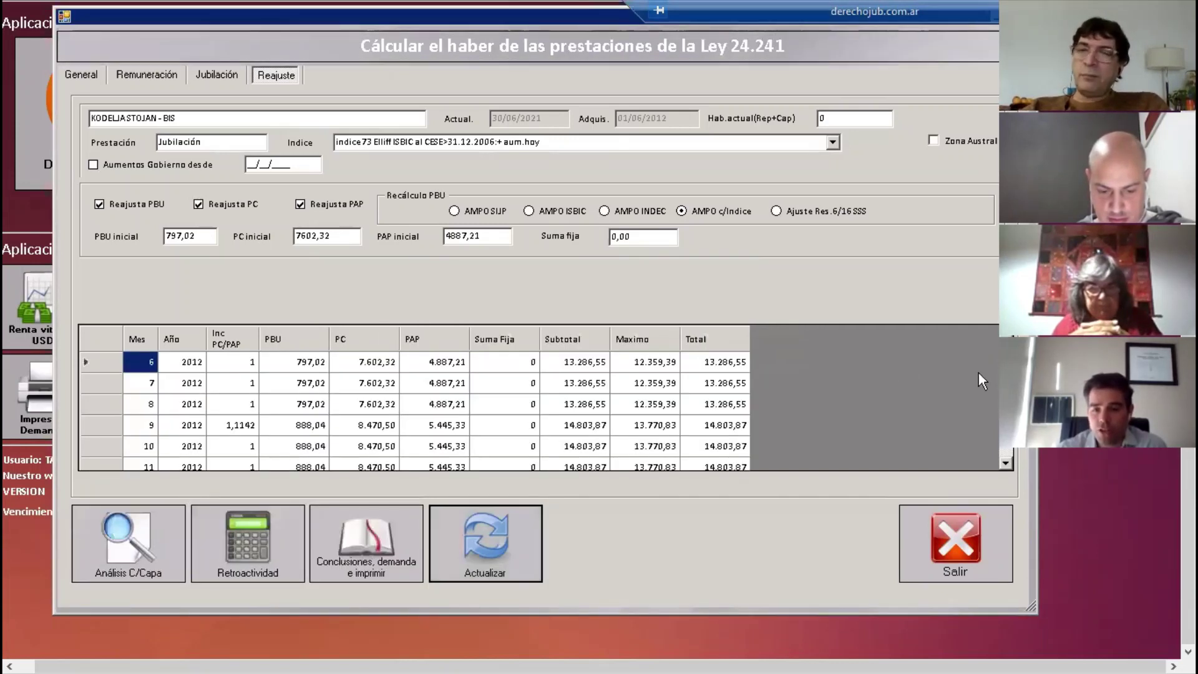
Step: Open the retroactivity calculation from the readjusted benefit and go to the June 2021 row of the received benefits
{"action": "left_click_drag", "start_coordinate": [1006, 346], "coordinate": [1006, 478]}
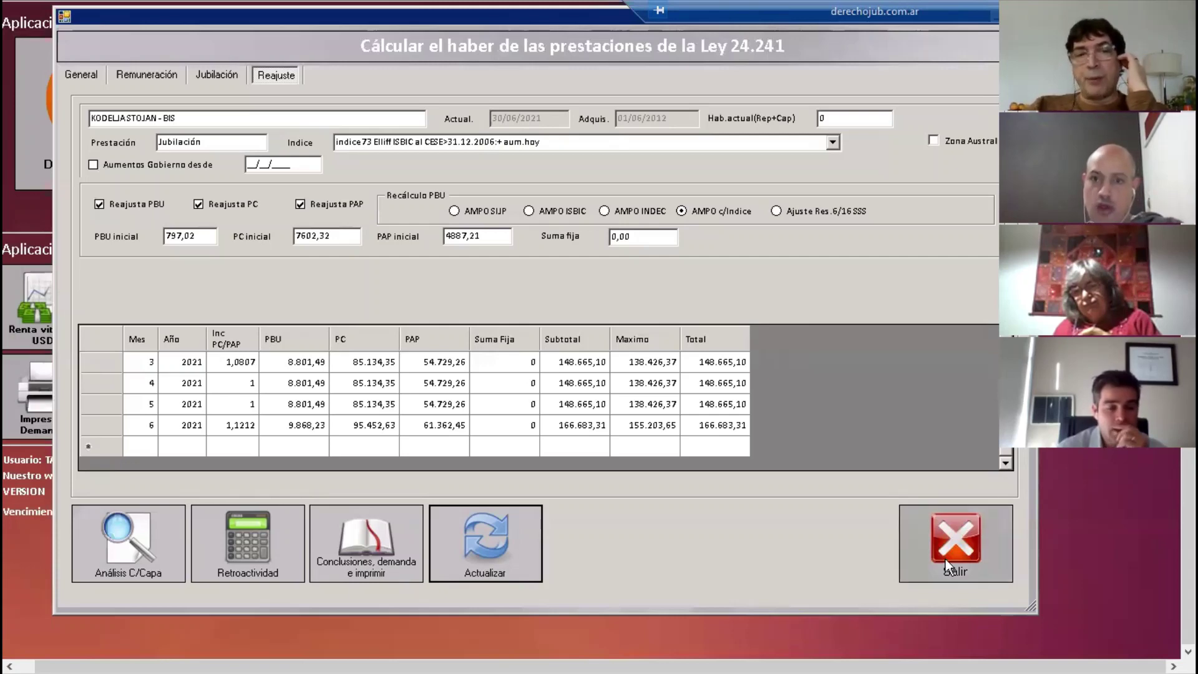
{"action": "left_click", "coordinate": [259, 532]}
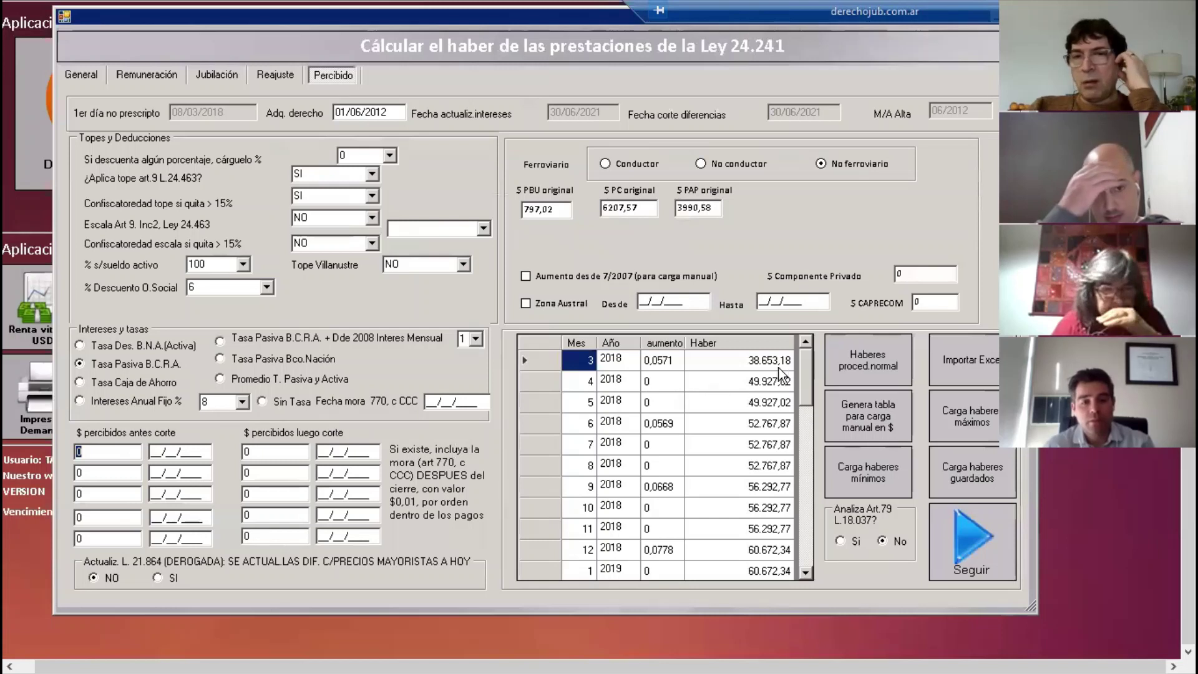
{"action": "left_click", "coordinate": [803, 562]}
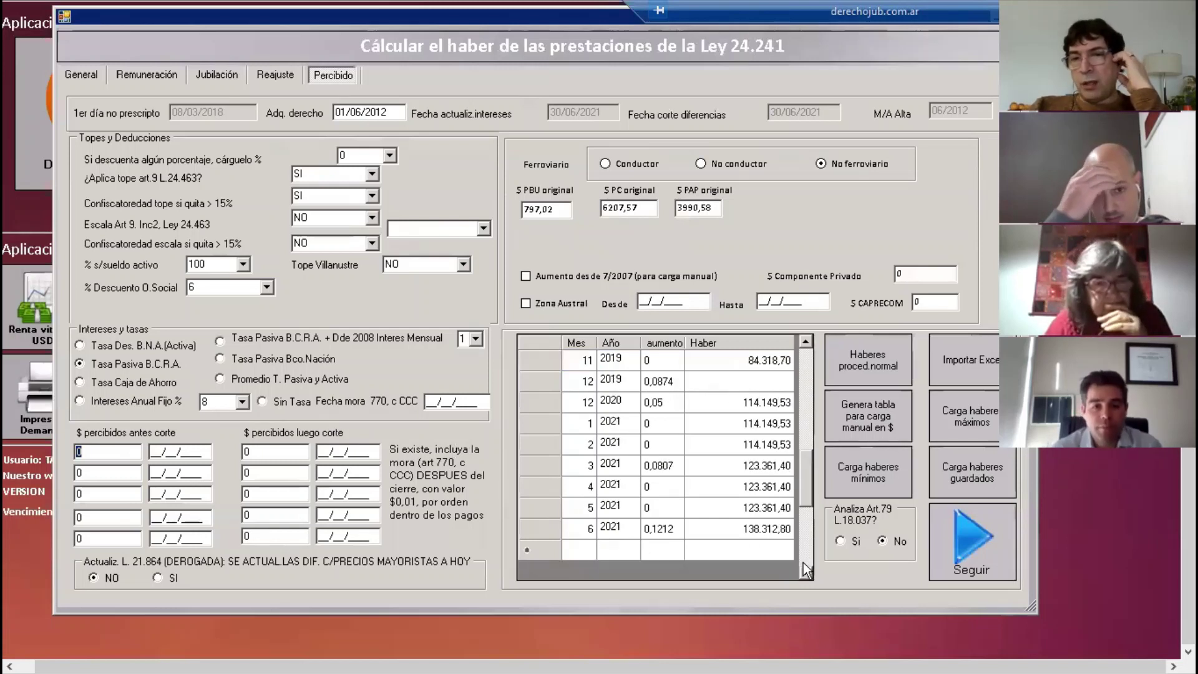
{"action": "left_click", "coordinate": [773, 530]}
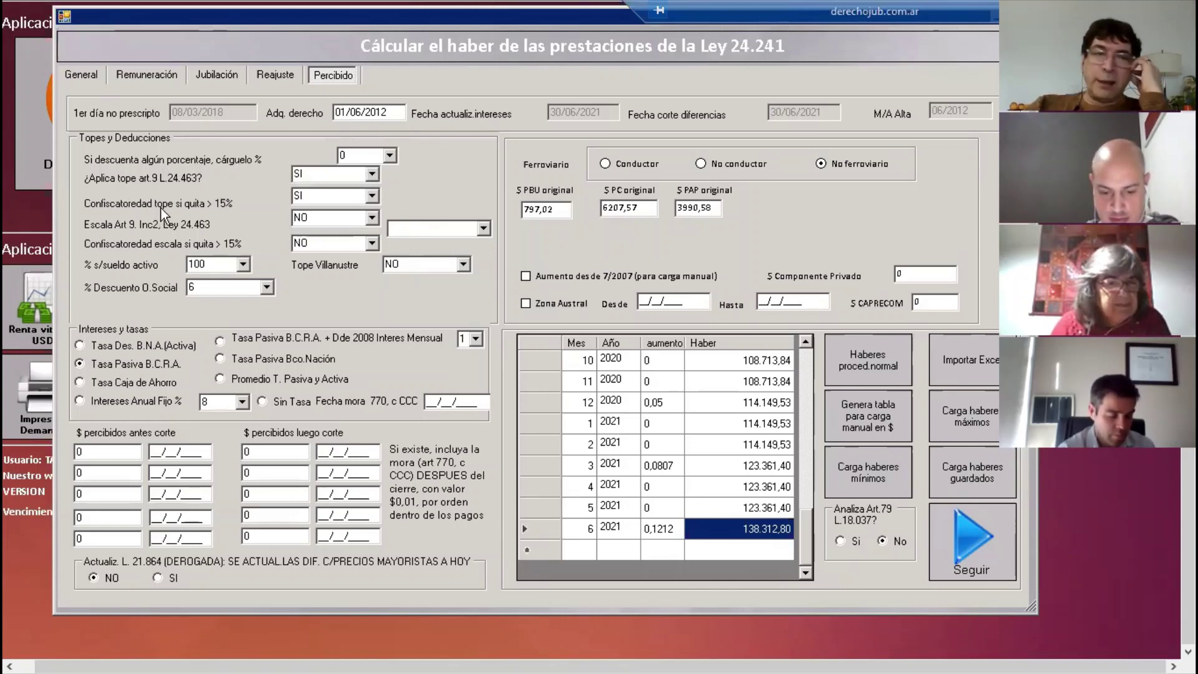
Step: Set the confiscatory cap rule for reductions over 15% to R.955/08-SSS and enable Aumento desde 7/2007 for manual loading
{"action": "left_click", "coordinate": [370, 198]}
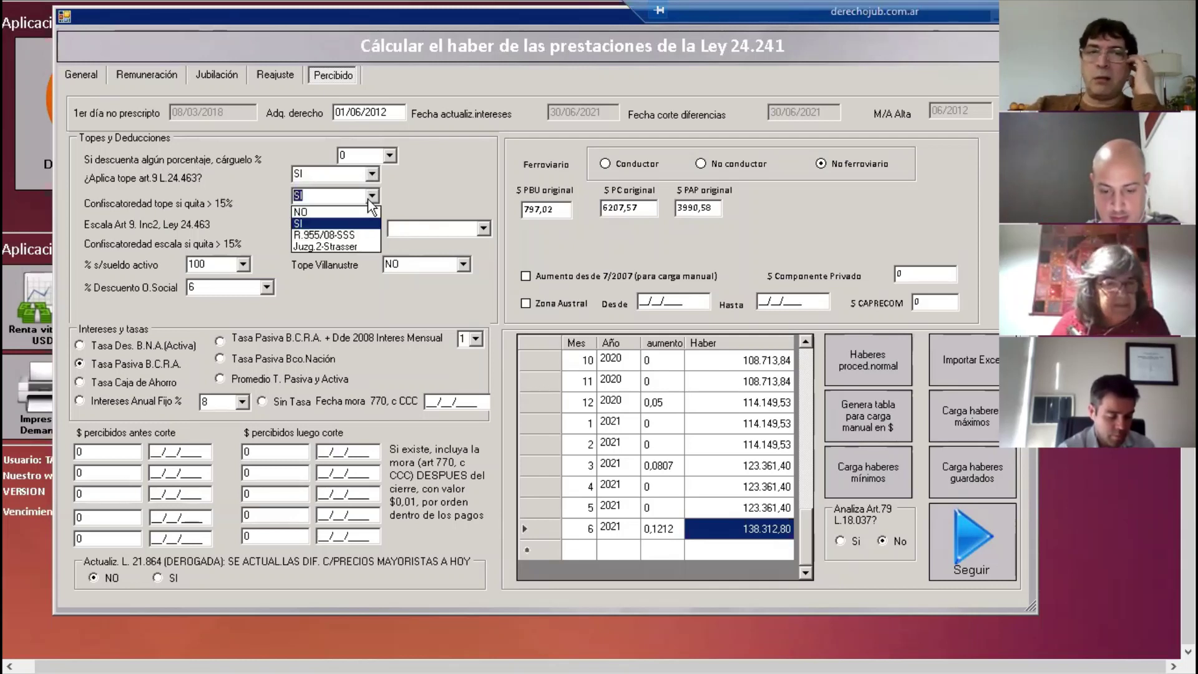
{"action": "left_click", "coordinate": [334, 236]}
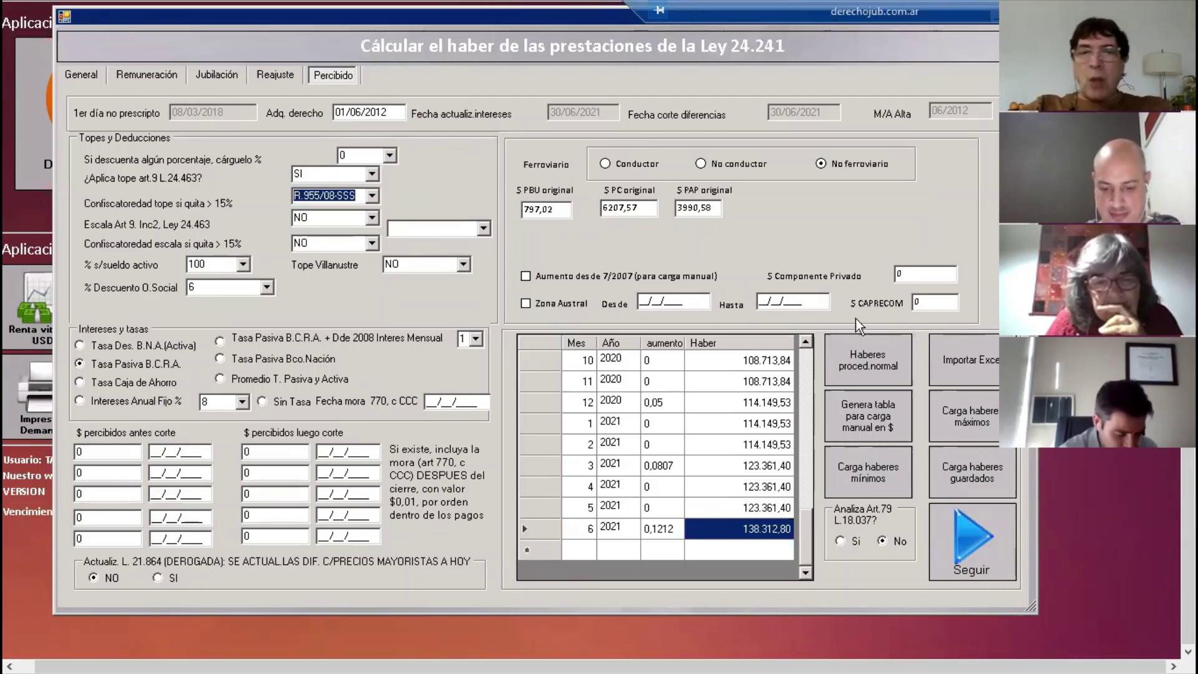
{"action": "left_click", "coordinate": [741, 468]}
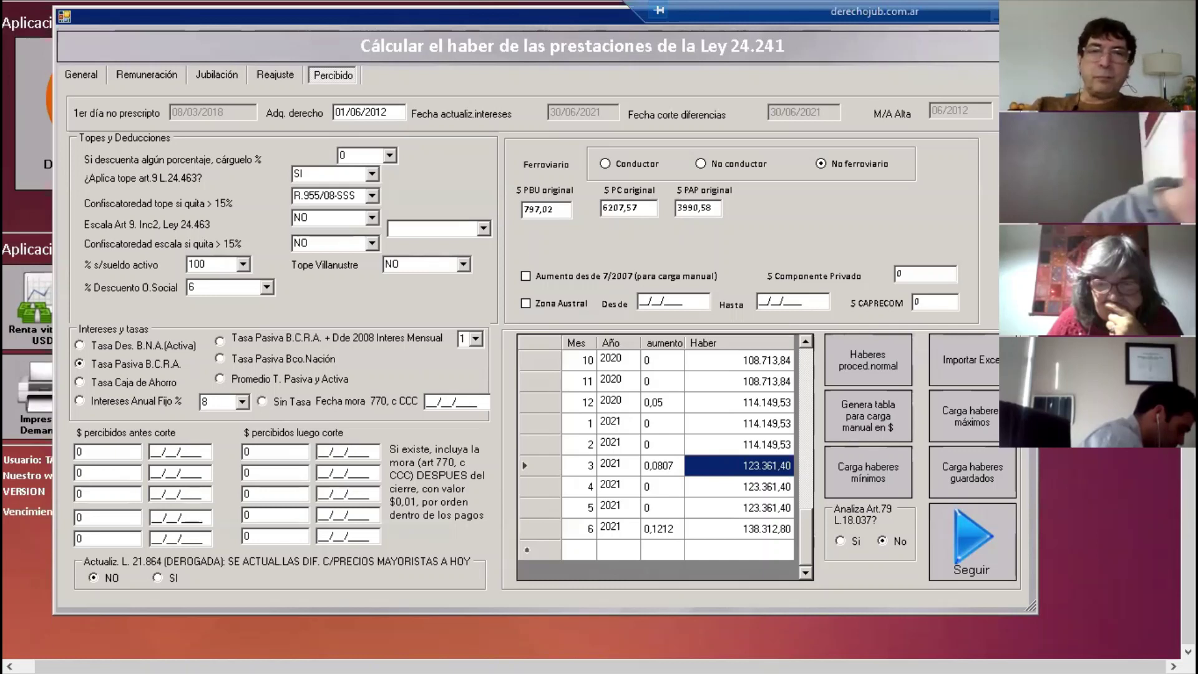
{"action": "left_click", "coordinate": [530, 279]}
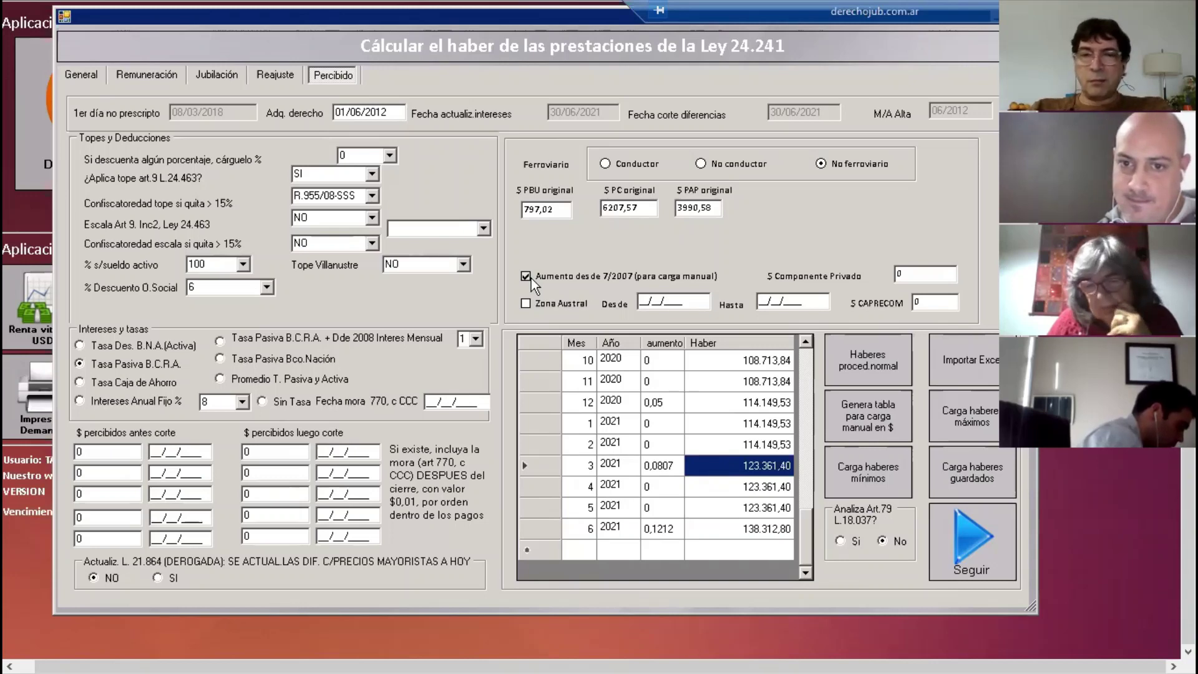
Step: Set the March 2021 received benefit to 138426,37, matching that month's maximum in the readjustment table
{"action": "left_click", "coordinate": [292, 81]}
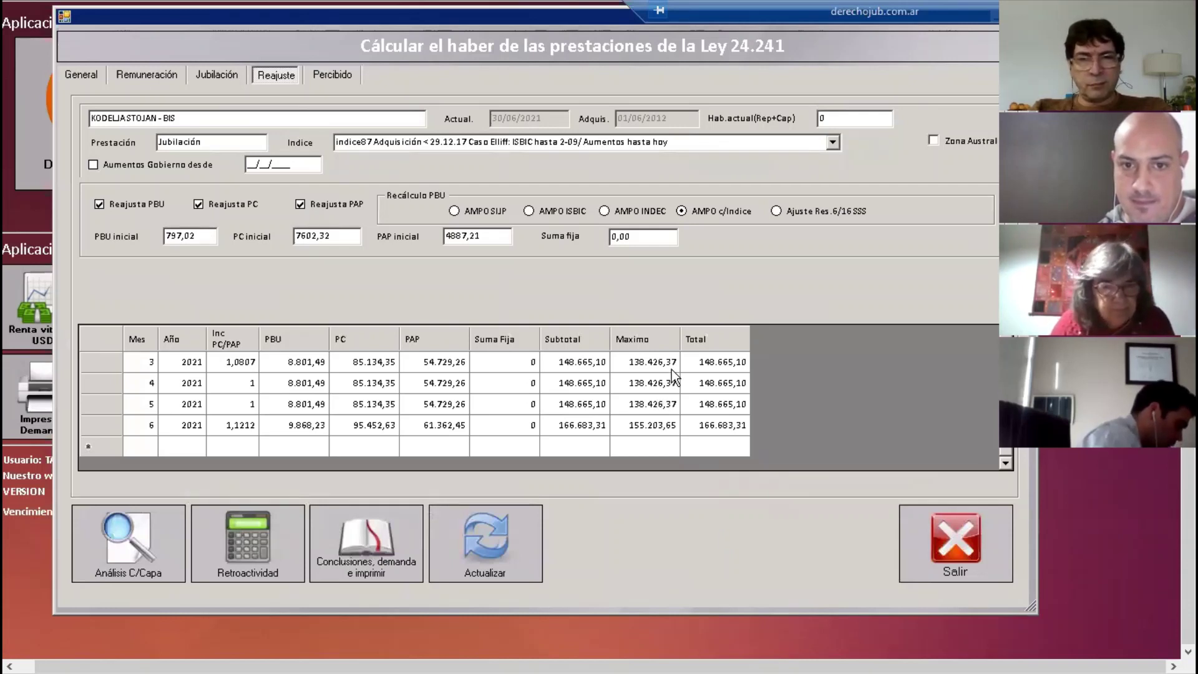
{"action": "left_click", "coordinate": [343, 76]}
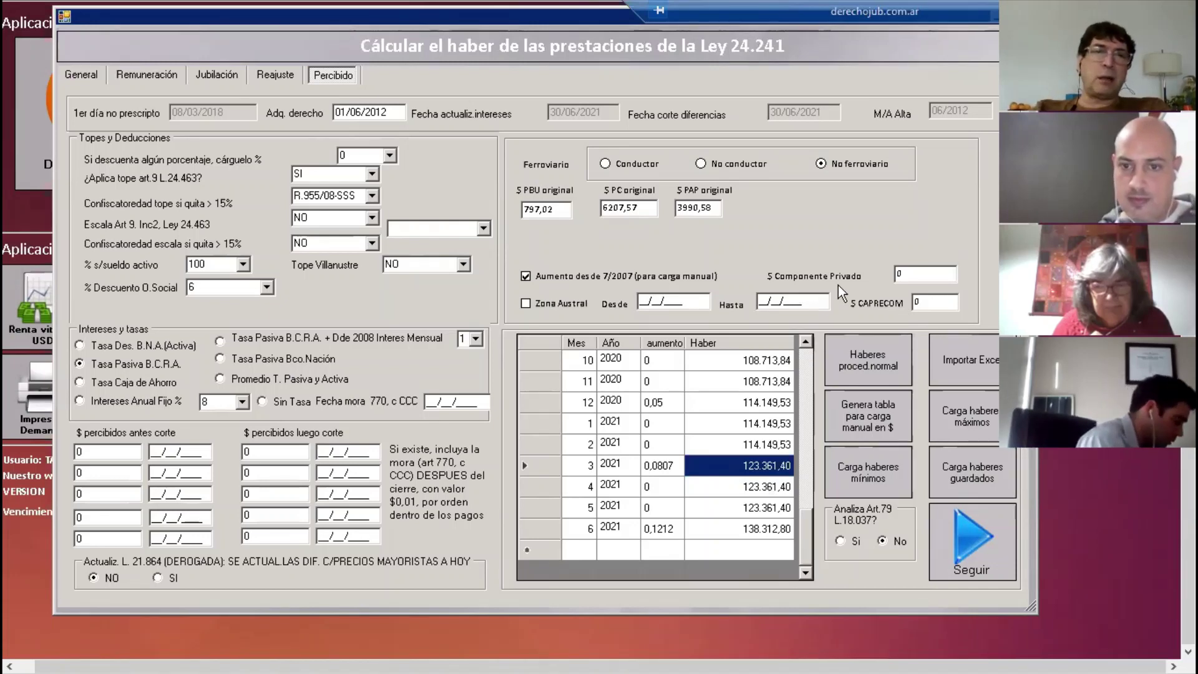
{"action": "left_click", "coordinate": [273, 75]}
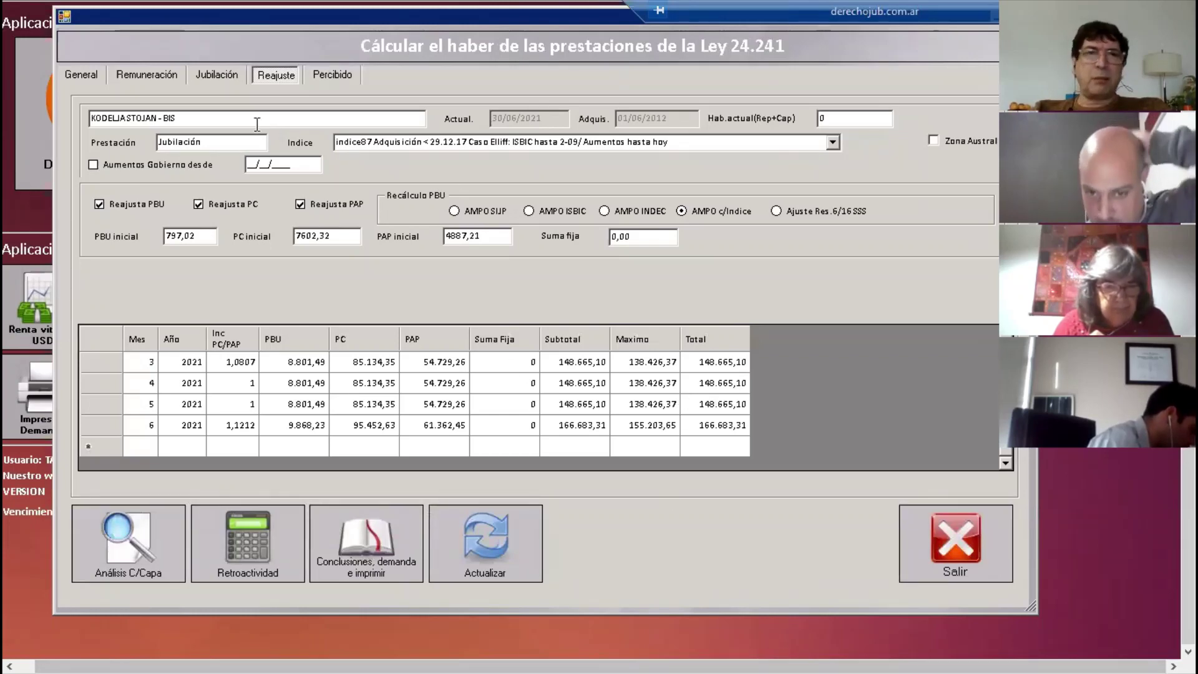
{"action": "left_click", "coordinate": [333, 74]}
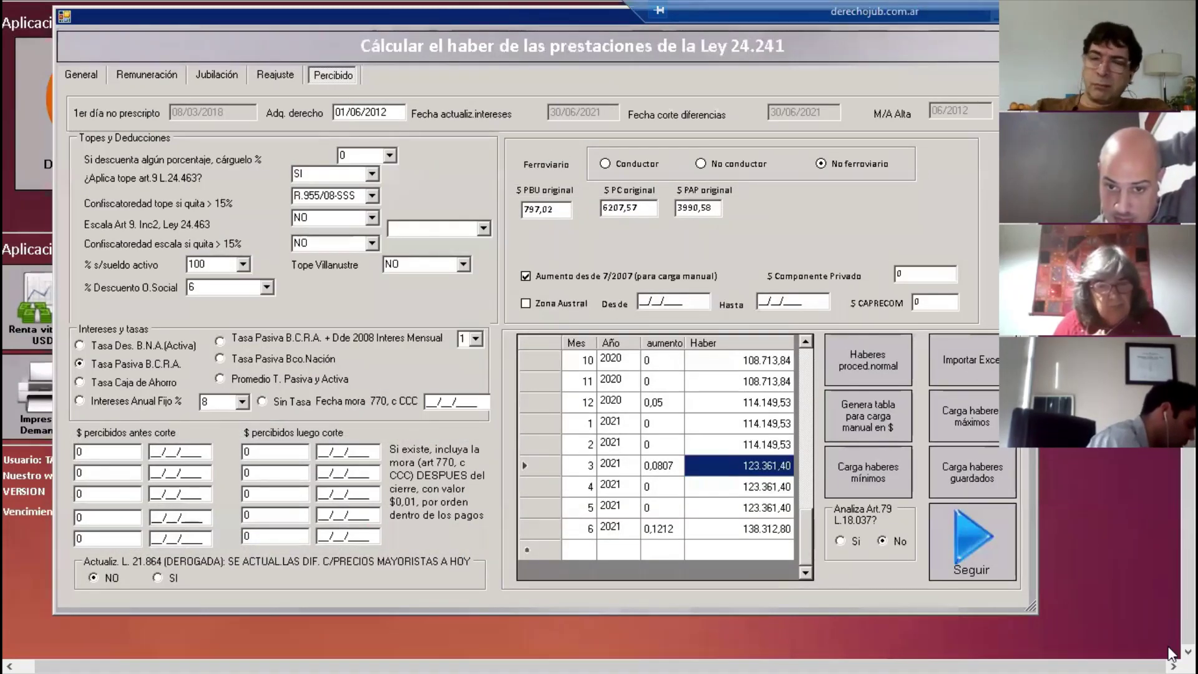
{"action": "left_click", "coordinate": [745, 466]}
{"action": "type", "text": "138"}
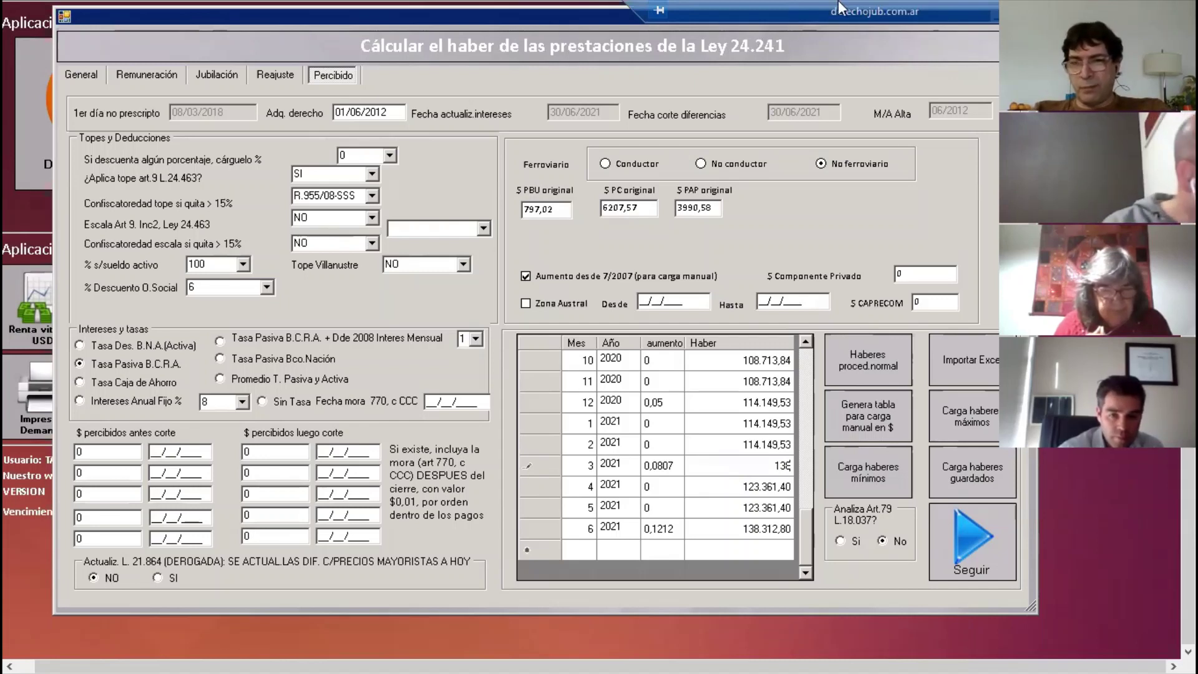
{"action": "type", "text": "426"}
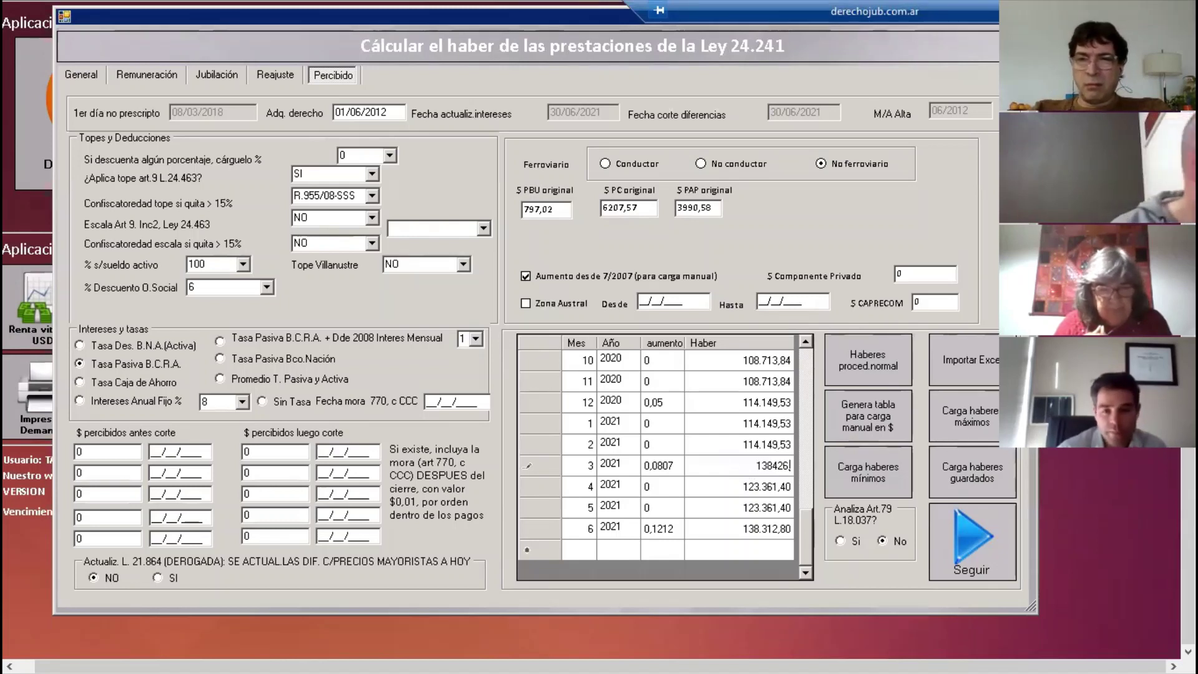
{"action": "type", "text": ",67"}
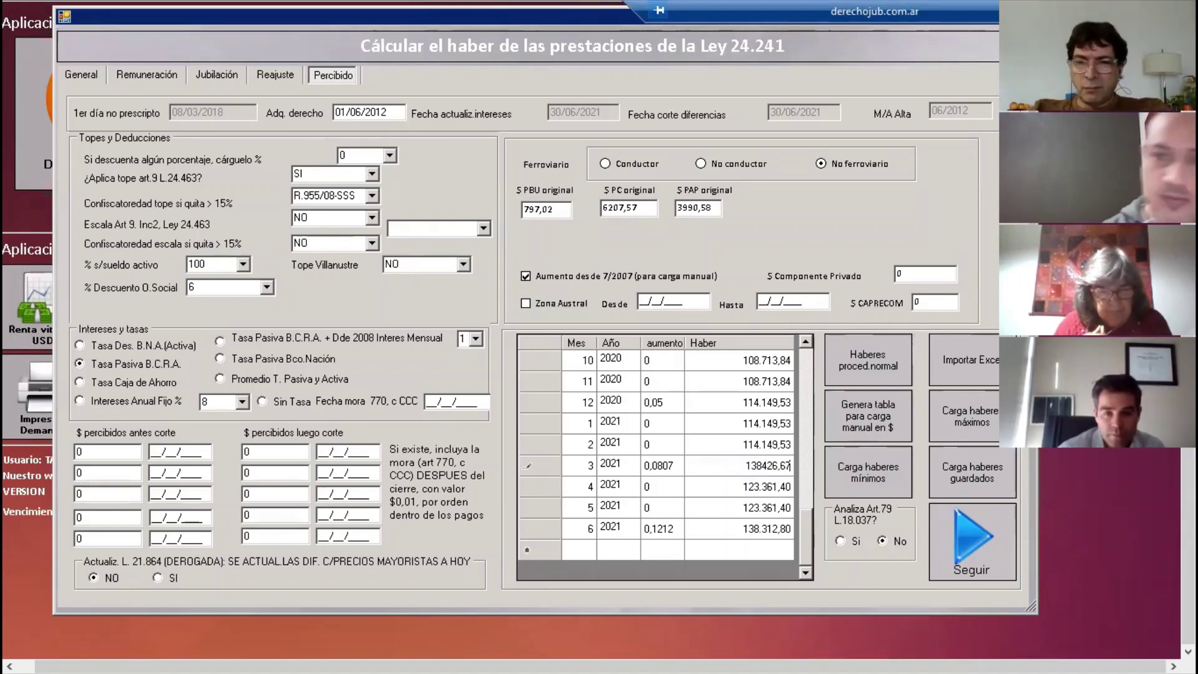
{"action": "key", "text": "BackSpace"}
{"action": "key", "text": "BackSpace"}
{"action": "key", "text": "BackSpace"}
{"action": "type", "text": ",37"}
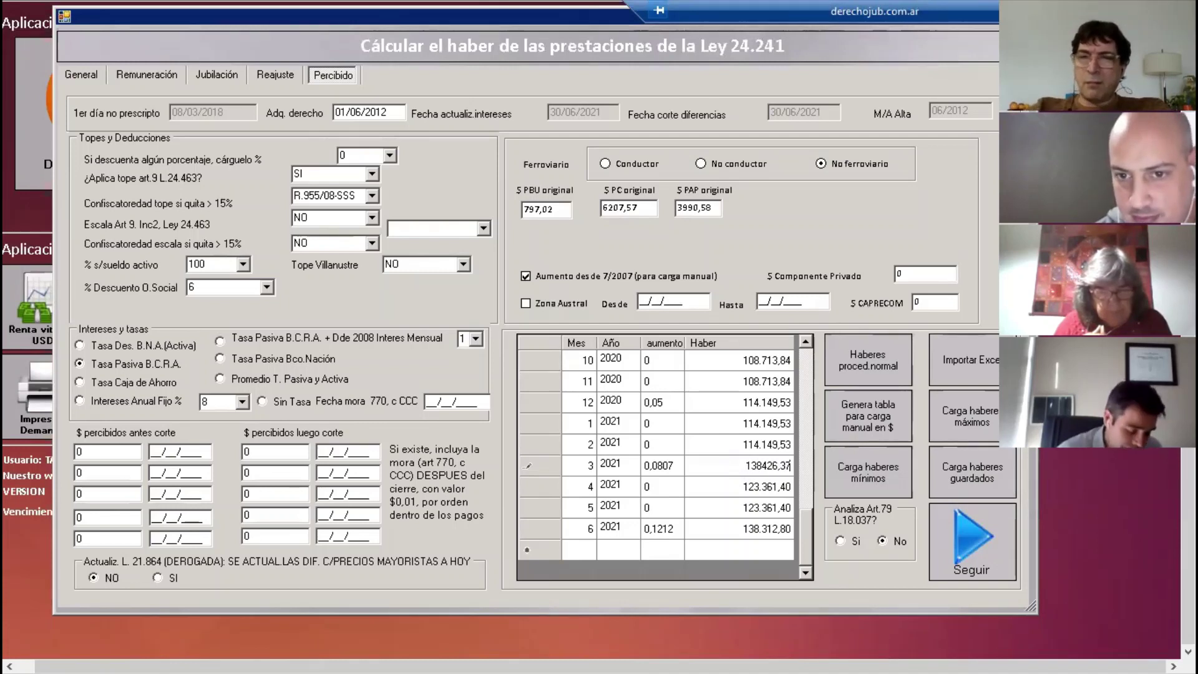
Step: Carry the new March 2021 amount through the April, May and June 2021 received benefits
{"action": "key", "text": "Tab"}
{"action": "key", "text": "Tab"}
{"action": "key", "text": "Tab"}
{"action": "key", "text": "Tab"}
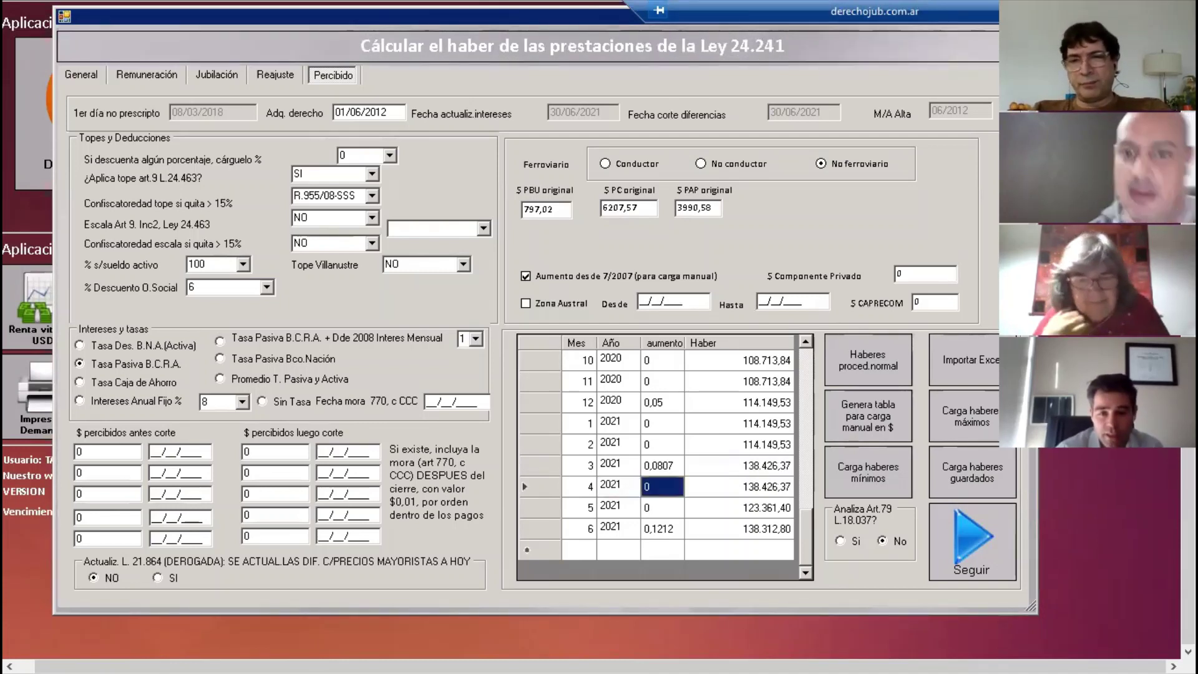
{"action": "key", "text": "Tab"}
{"action": "key", "text": "Tab"}
{"action": "key", "text": "Tab"}
{"action": "key", "text": "Tab"}
{"action": "key", "text": "Tab"}
{"action": "key", "text": "Tab"}
{"action": "key", "text": "Tab"}
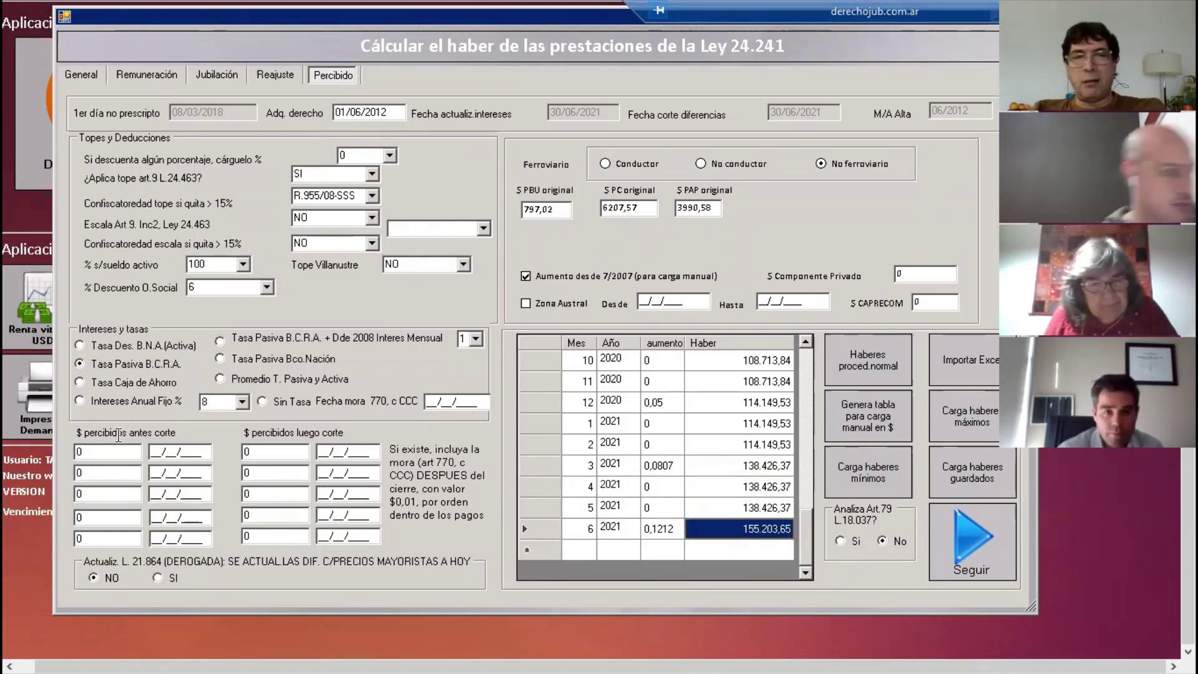
Step: Record a payment received before the cutoff of 662467,60 dated 01/03/2021
{"action": "key", "text": "Tab"}
{"action": "key", "text": "shift+Tab"}
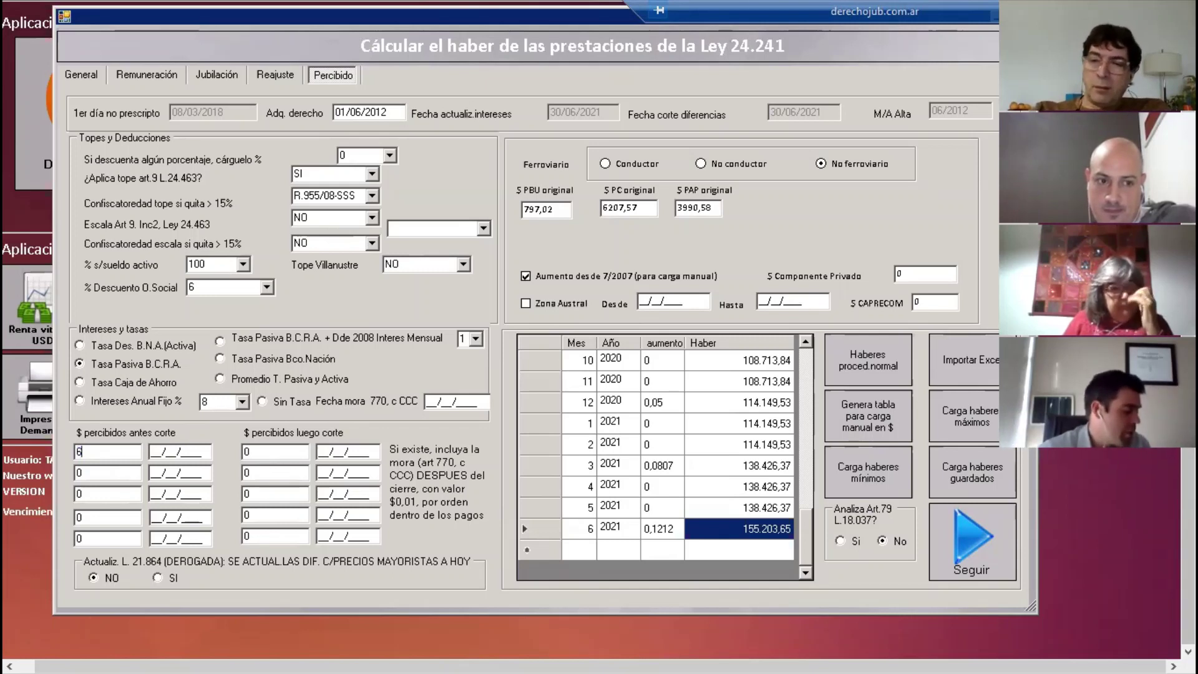
{"action": "type", "text": "662"}
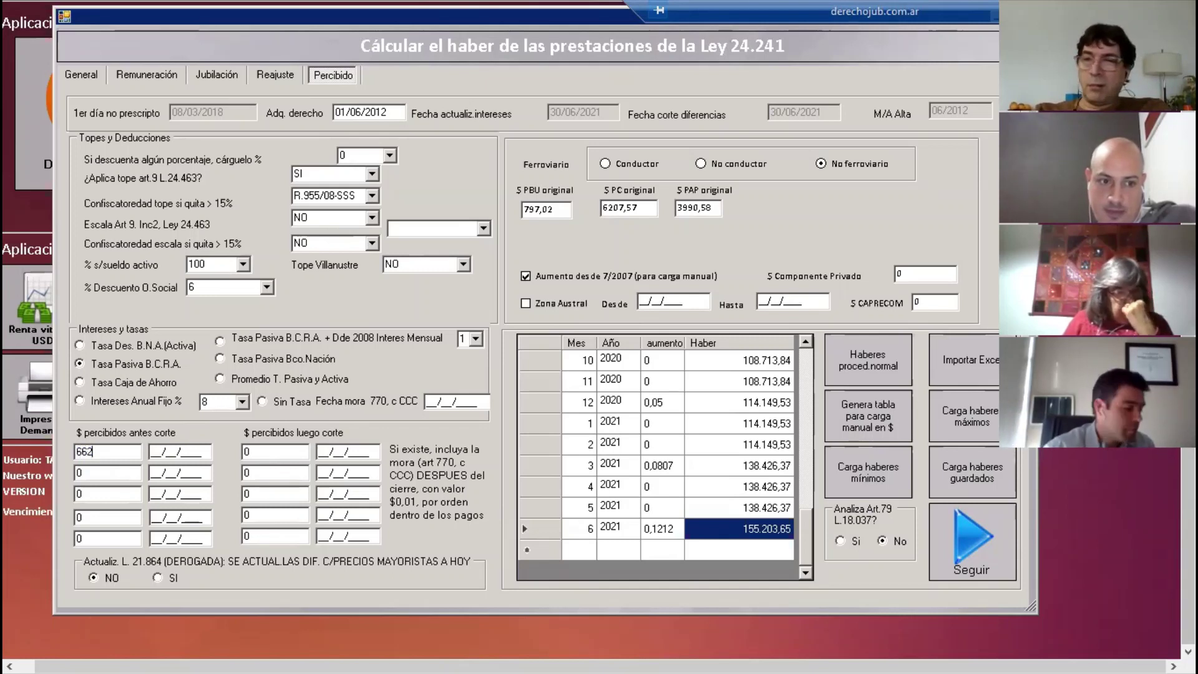
{"action": "type", "text": "46"}
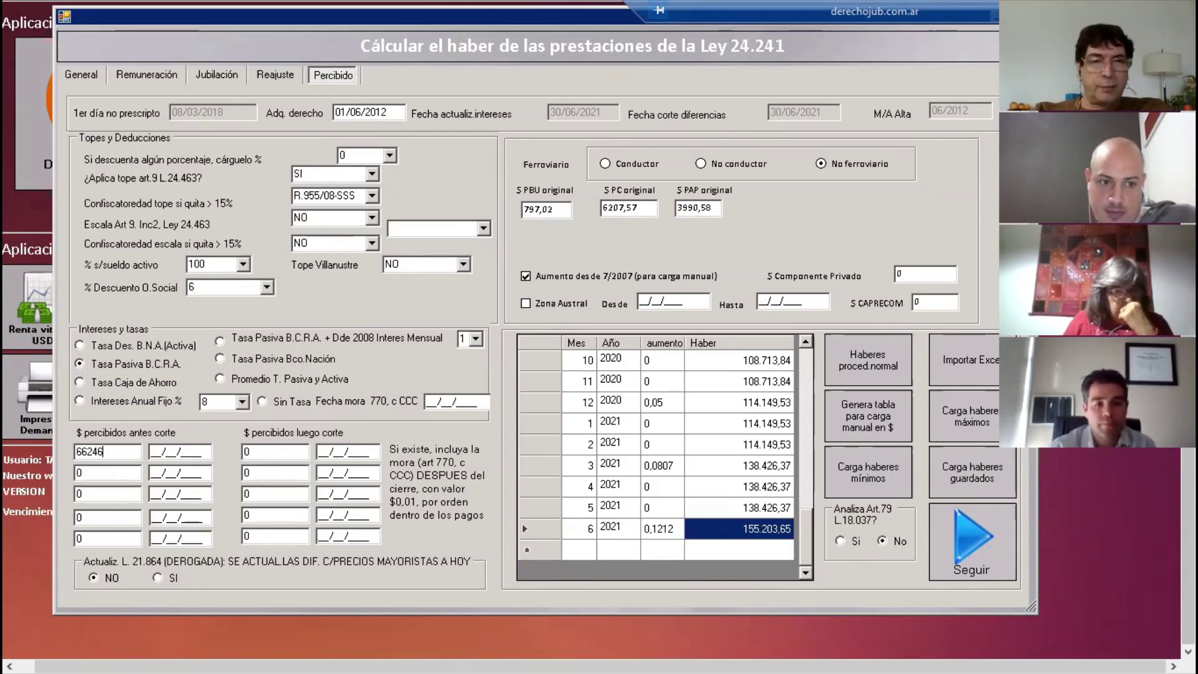
{"action": "type", "text": "7,60"}
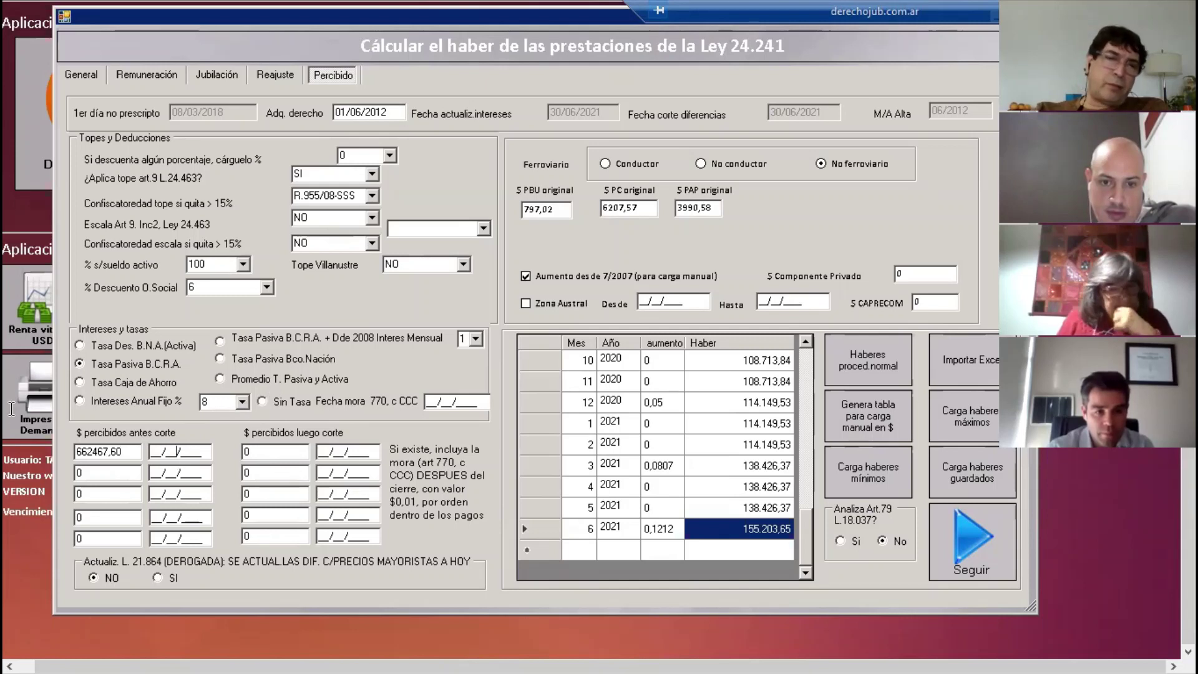
{"action": "key", "text": "Tab"}
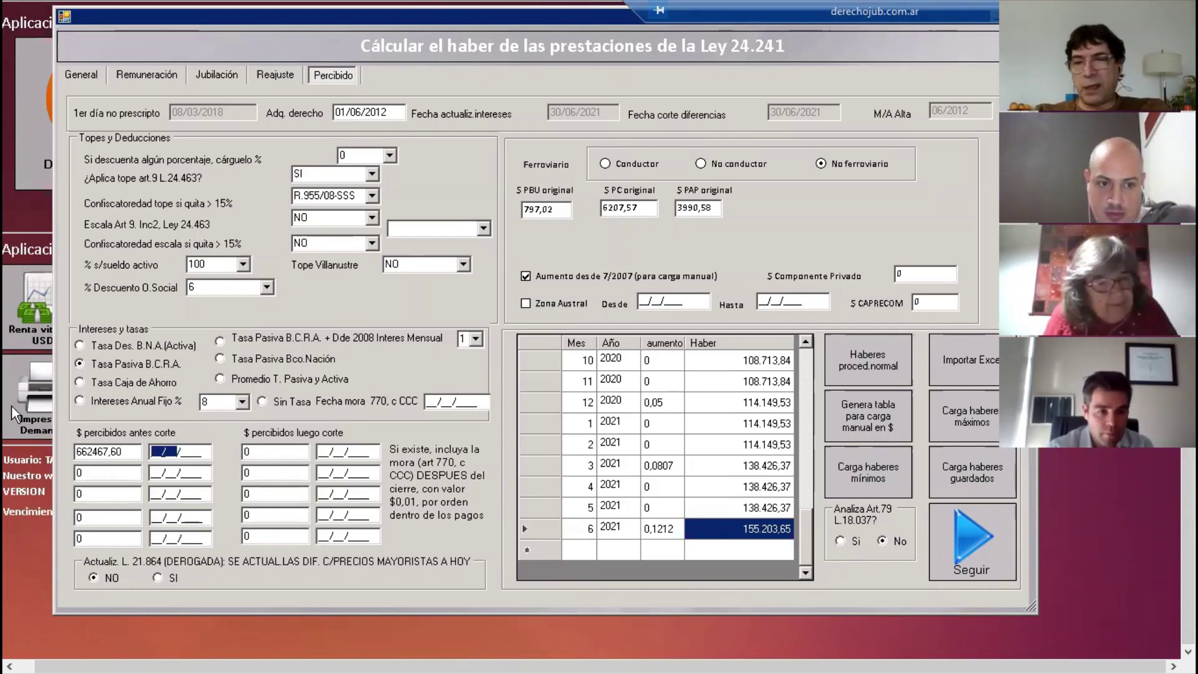
{"action": "type", "text": "01032021"}
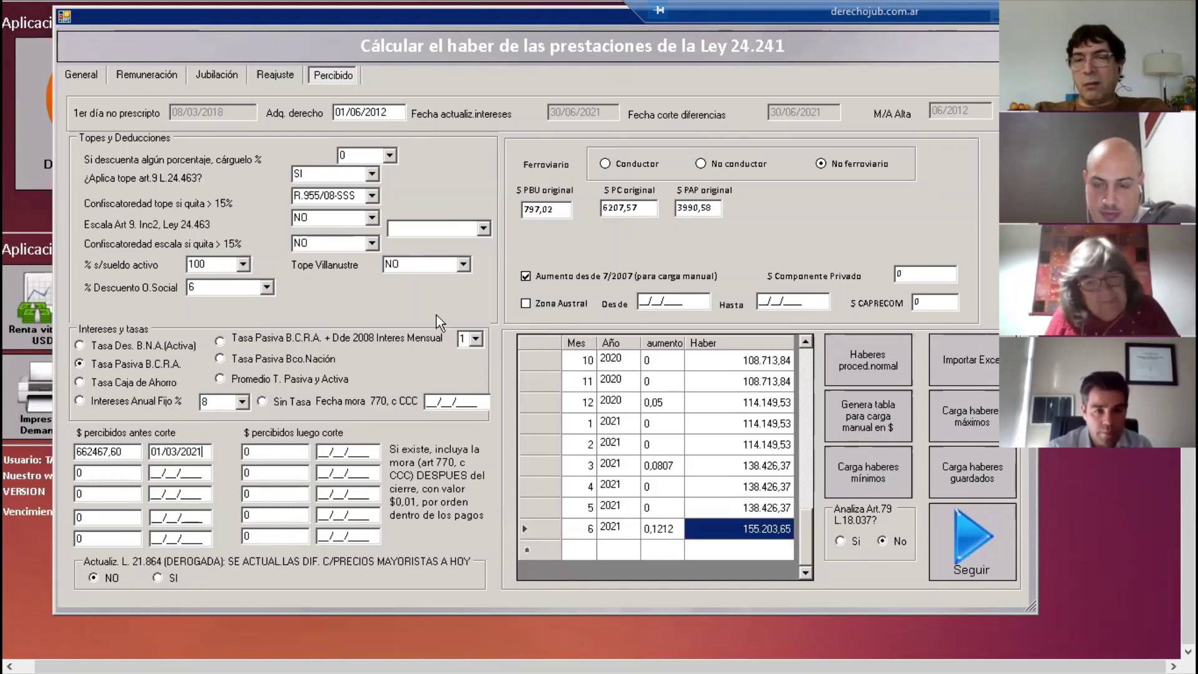
Step: Generate the retroactive debt settlement, counting negative differences as zero
{"action": "left_click", "coordinate": [963, 522]}
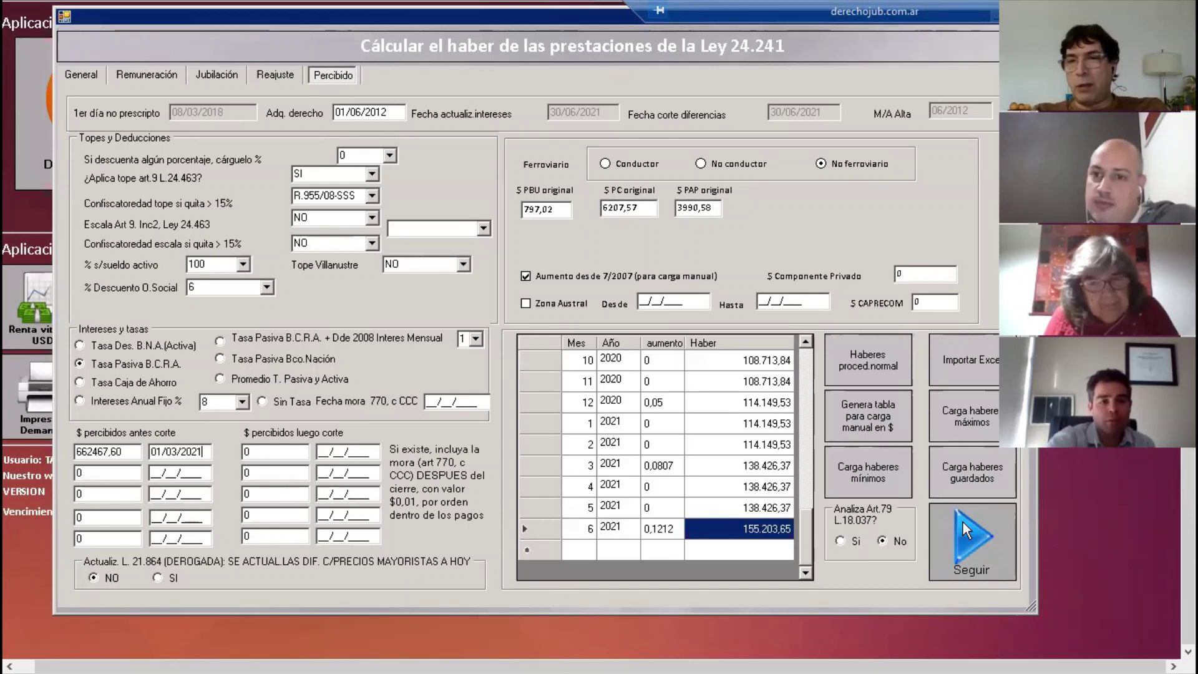
{"action": "left_click", "coordinate": [963, 522]}
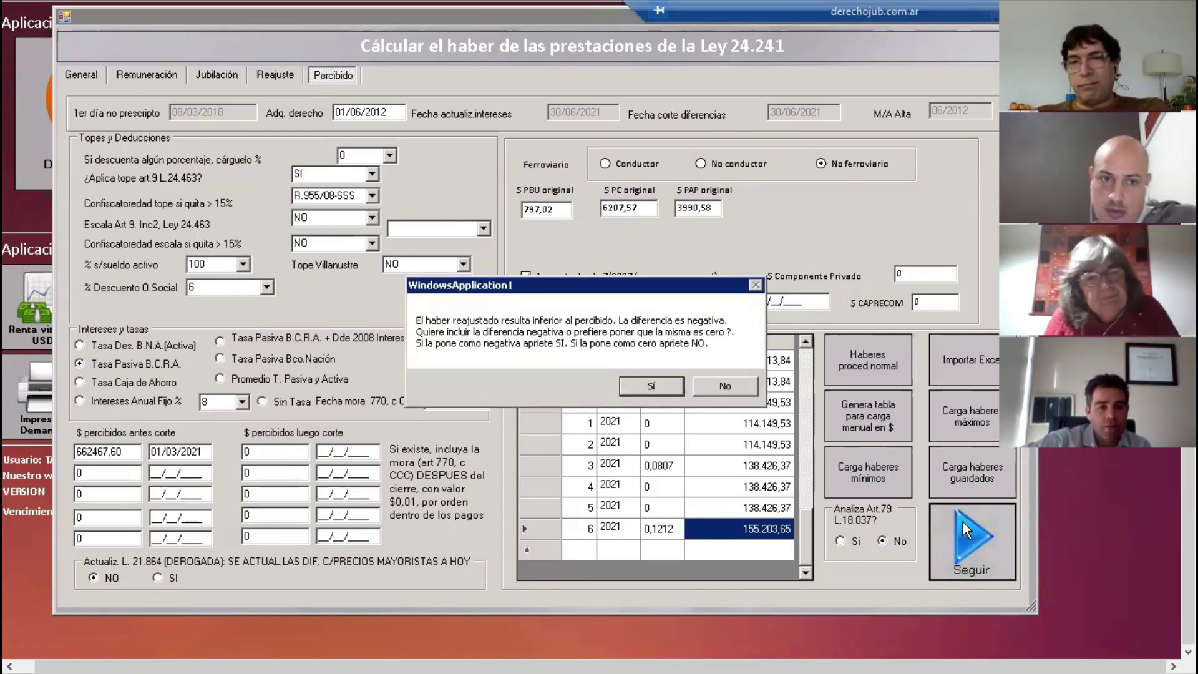
{"action": "left_click", "coordinate": [738, 384]}
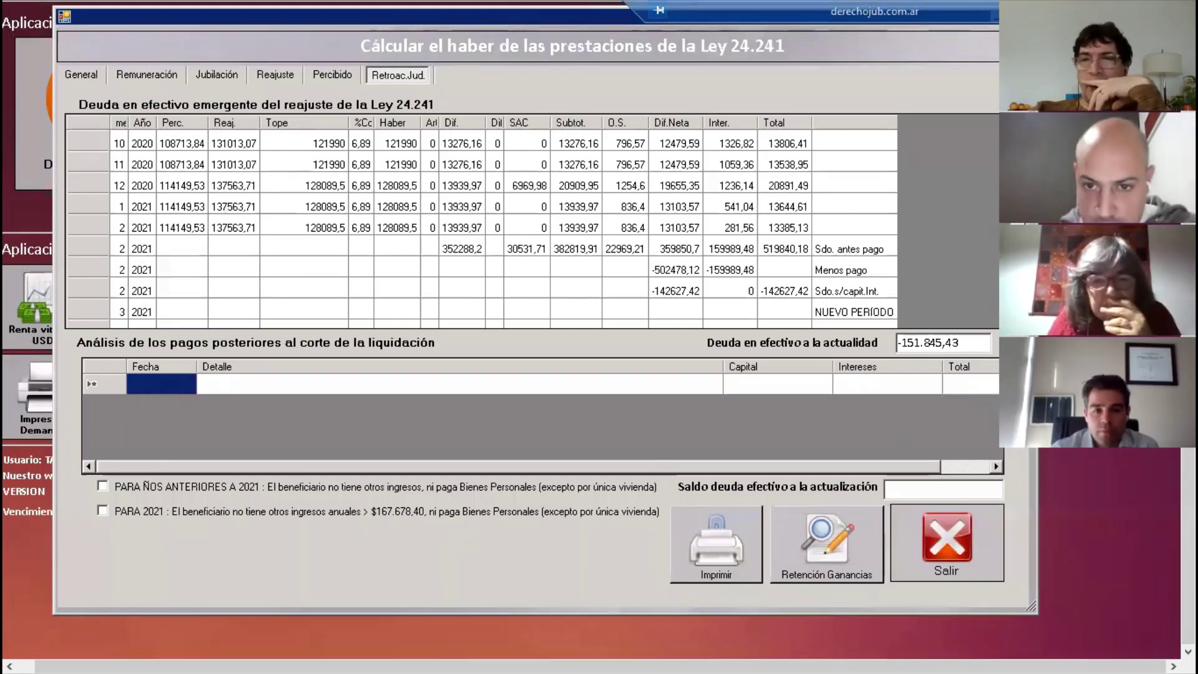
Step: Examine the settlement's current cash debt and compare the readjusted benefit, cap and difference for April 2018 and June 2021
{"action": "scroll", "coordinate": [929, 342], "scroll_direction": "down", "scroll_amount": 3}
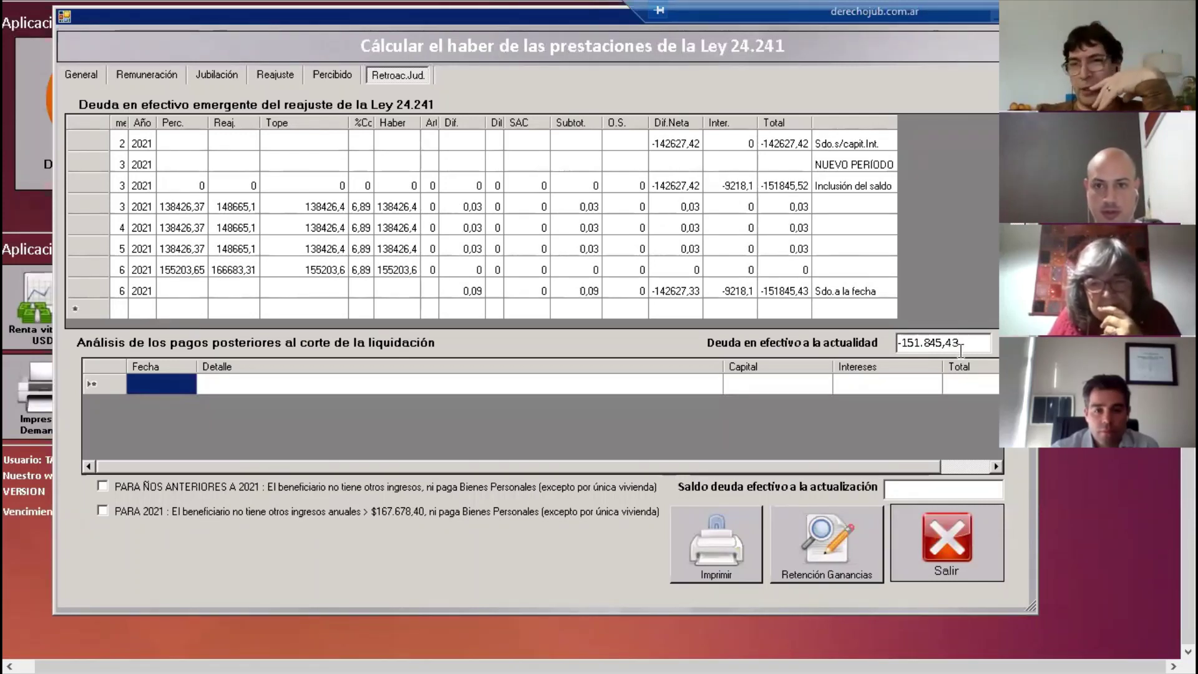
{"action": "left_click_drag", "start_coordinate": [959, 347], "coordinate": [822, 358]}
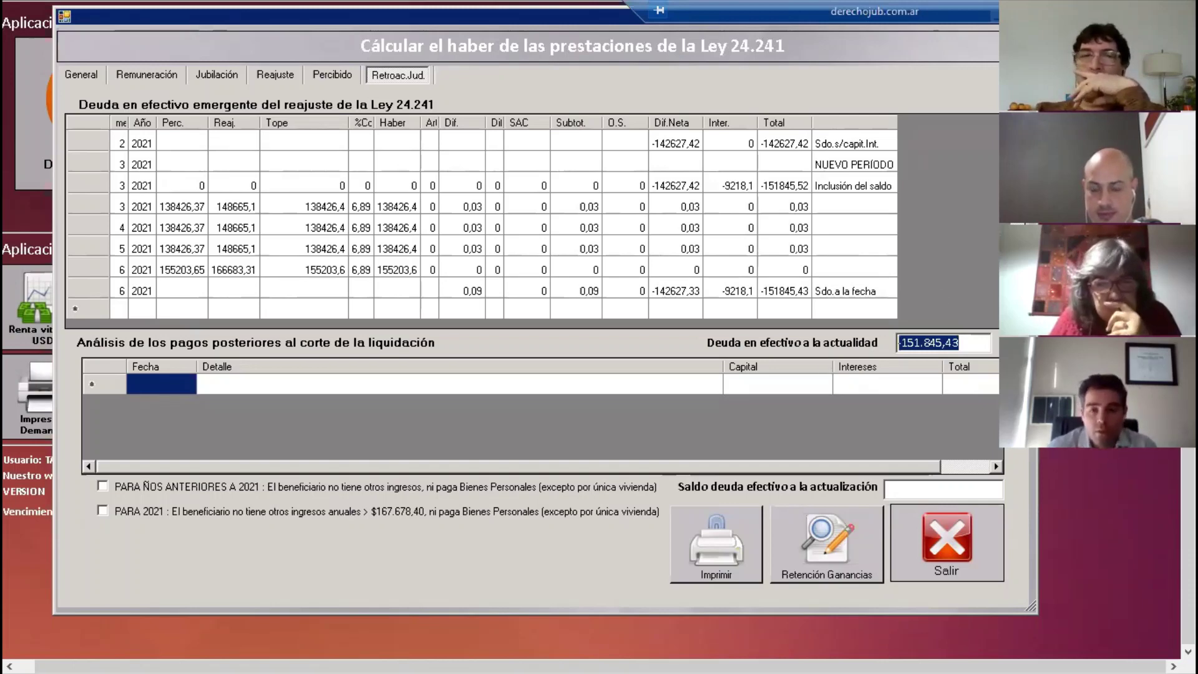
{"action": "scroll", "coordinate": [264, 185], "scroll_direction": "up", "scroll_amount": 10}
{"action": "scroll", "coordinate": [268, 218], "scroll_direction": "up", "scroll_amount": 2}
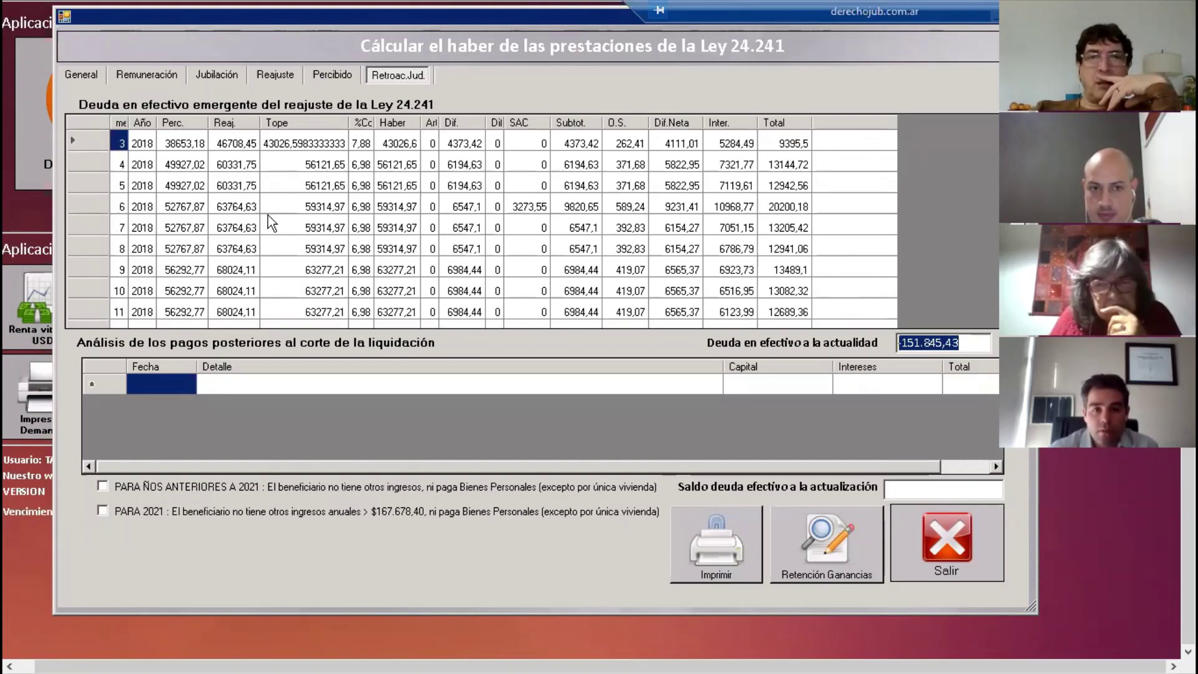
{"action": "left_click", "coordinate": [231, 164]}
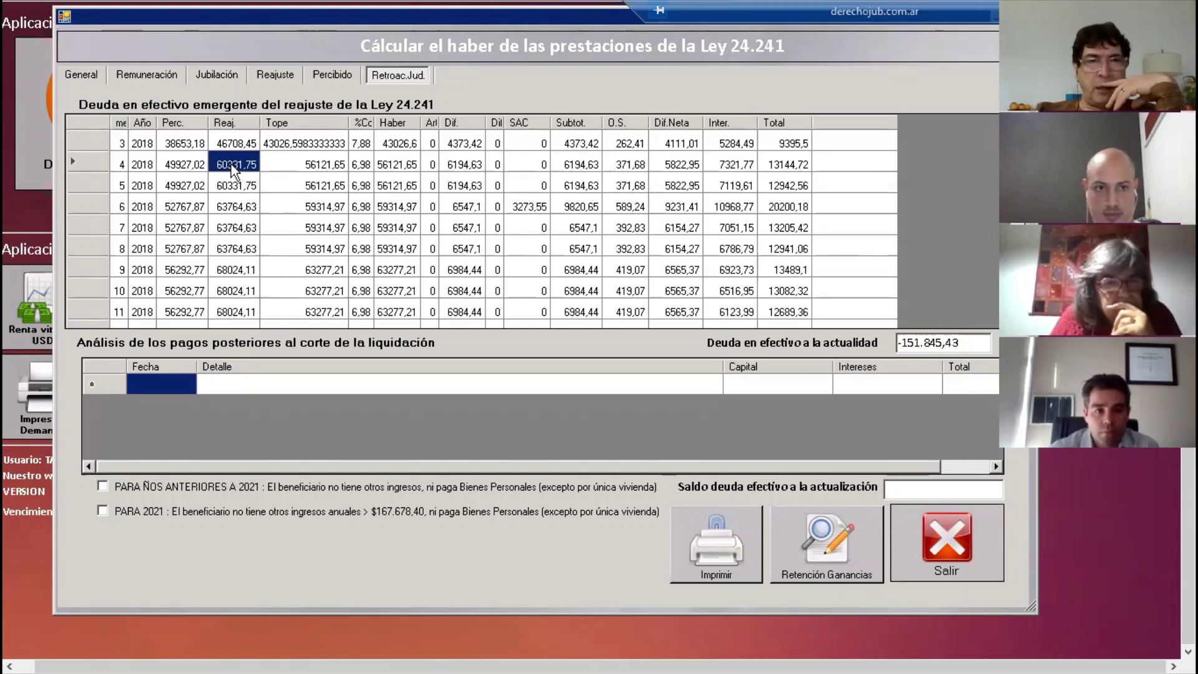
{"action": "left_click", "coordinate": [323, 166]}
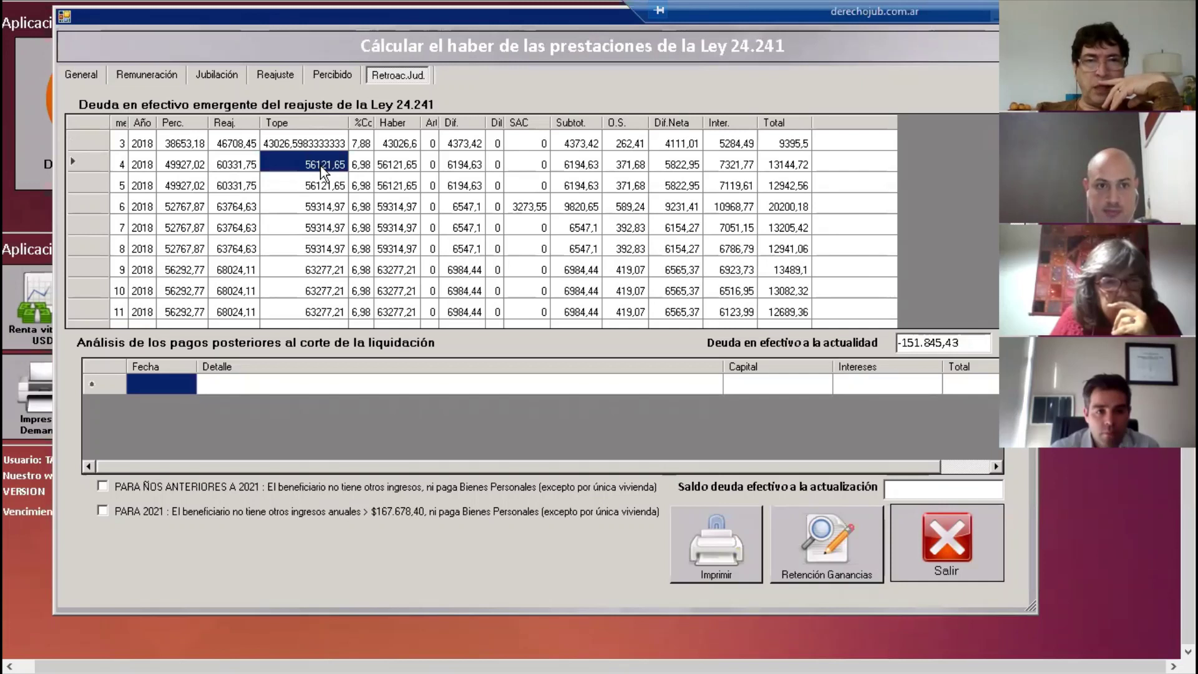
{"action": "left_click", "coordinate": [368, 166]}
{"action": "left_click", "coordinate": [396, 169]}
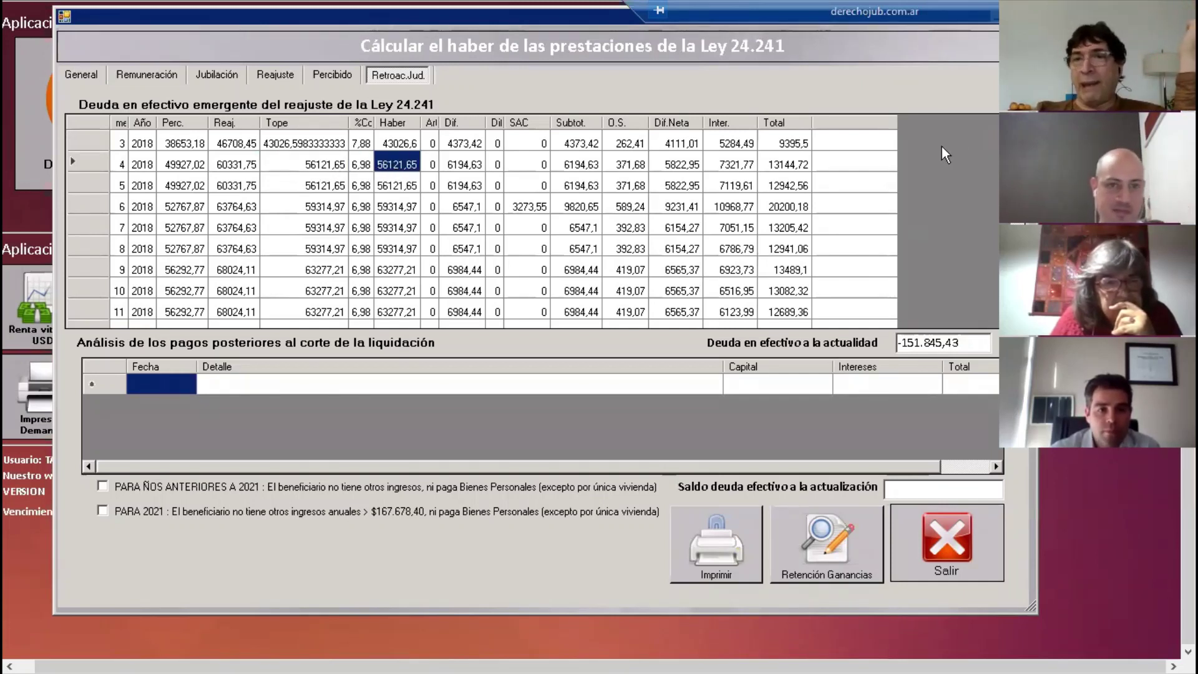
{"action": "scroll", "coordinate": [392, 297], "scroll_direction": "down", "scroll_amount": 10}
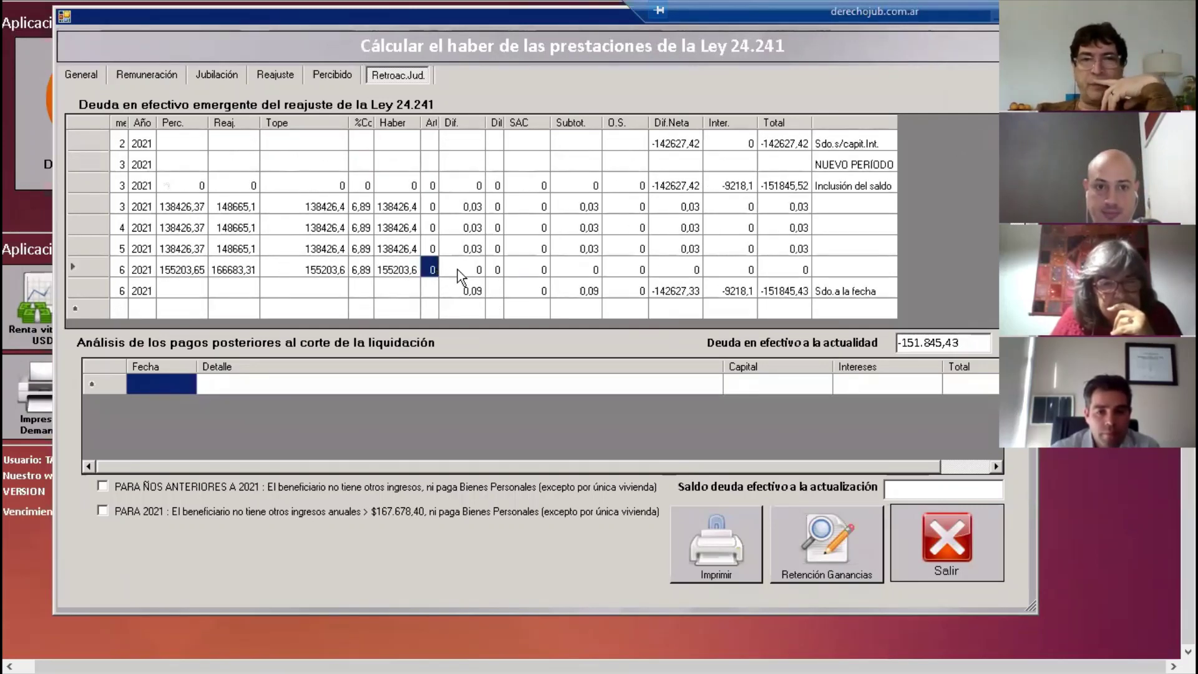
{"action": "left_click", "coordinate": [476, 274]}
{"action": "left_click", "coordinate": [327, 274]}
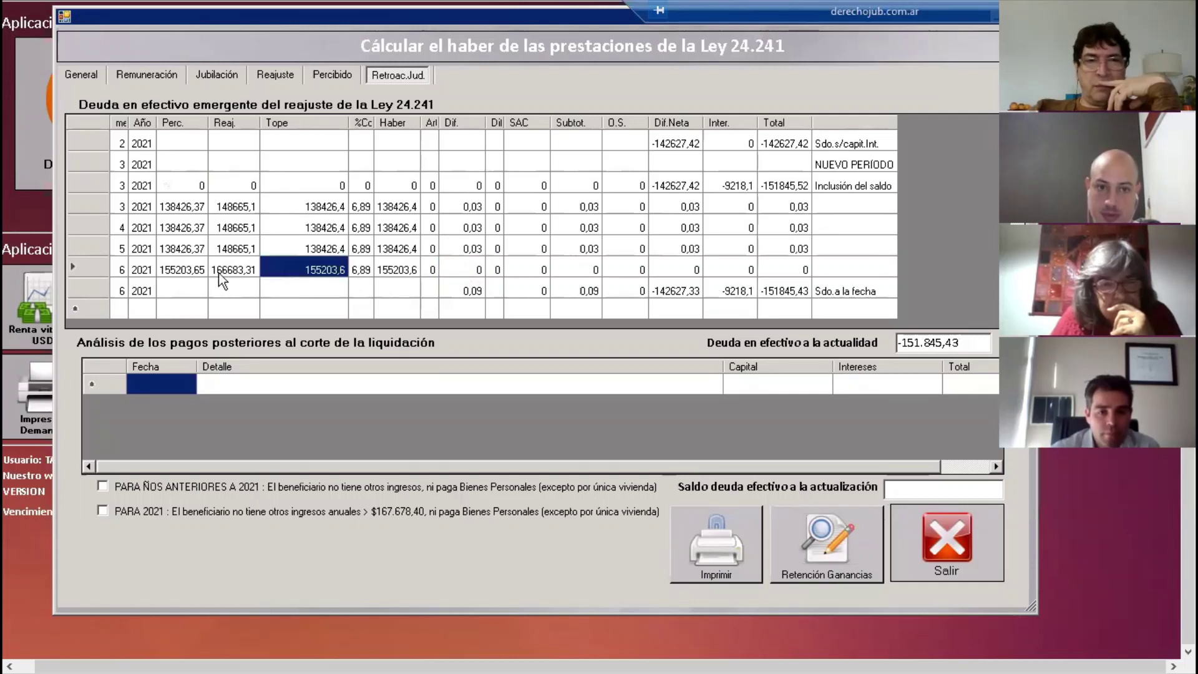
Step: Check the June 2021 received benefit in the settlement against the received-benefit entries and deduction settings, keeping CAPRECOM at 0
{"action": "left_click", "coordinate": [172, 274]}
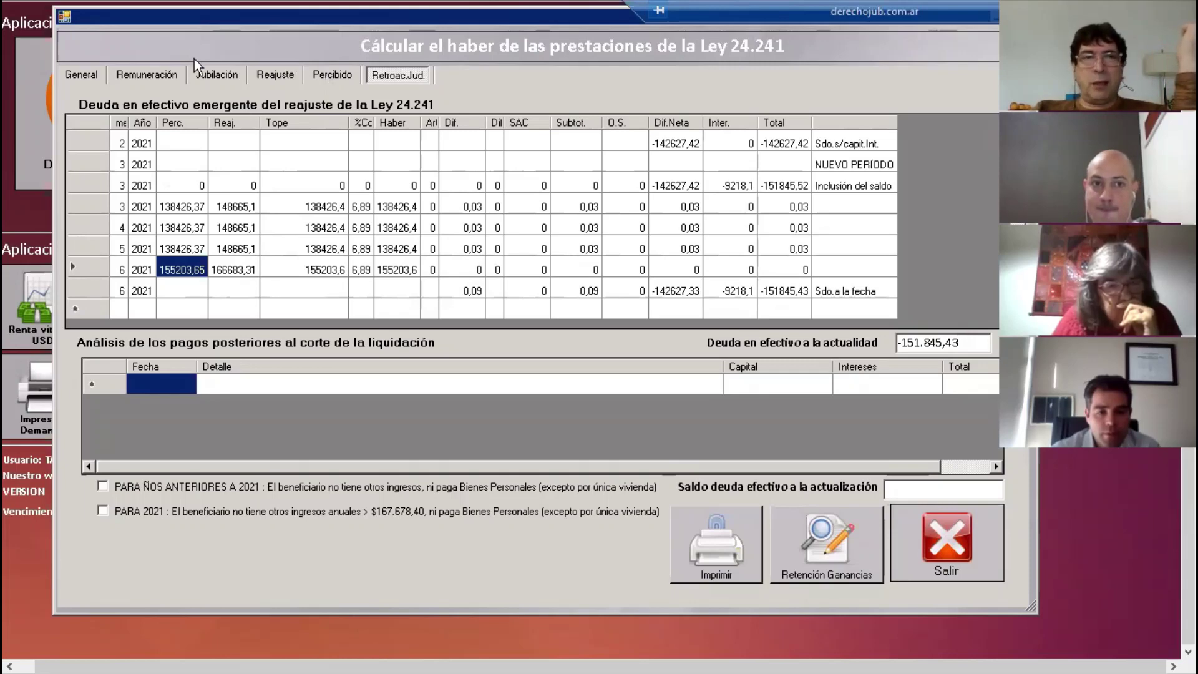
{"action": "left_click", "coordinate": [316, 74]}
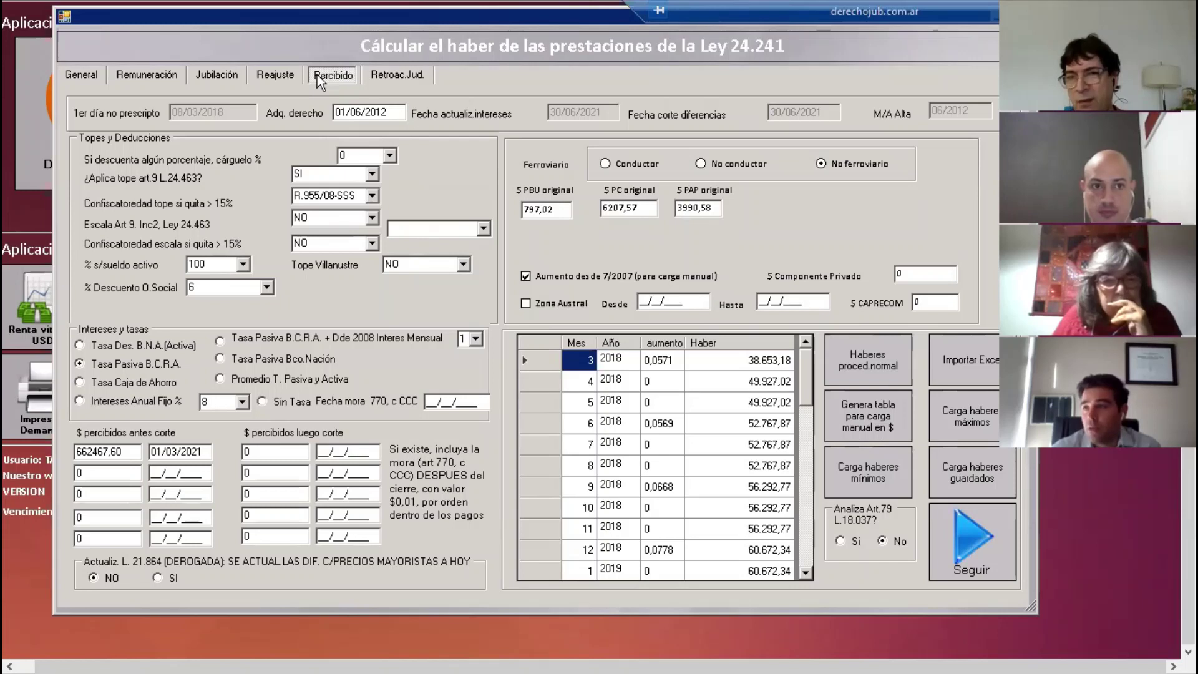
{"action": "left_click", "coordinate": [914, 302]}
{"action": "type", "text": "0"}
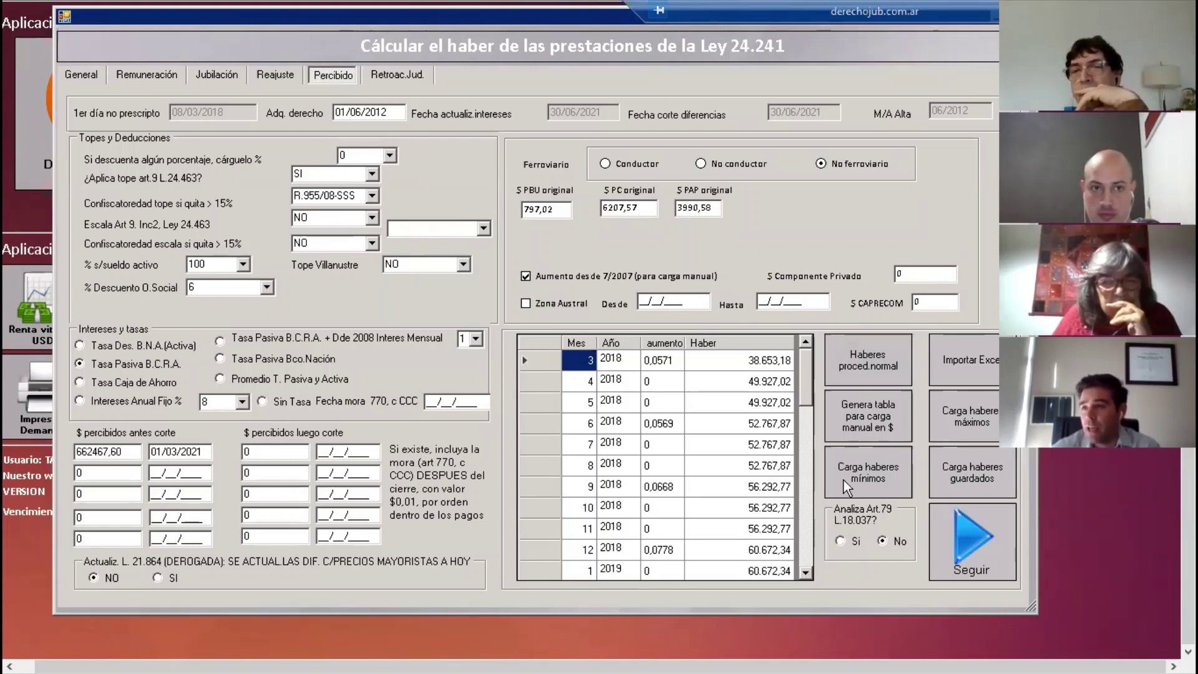
Step: Return to the retroactive debt settlement and examine its first months, starting from March 2018
{"action": "left_click_drag", "start_coordinate": [469, 19], "coordinate": [464, 16]}
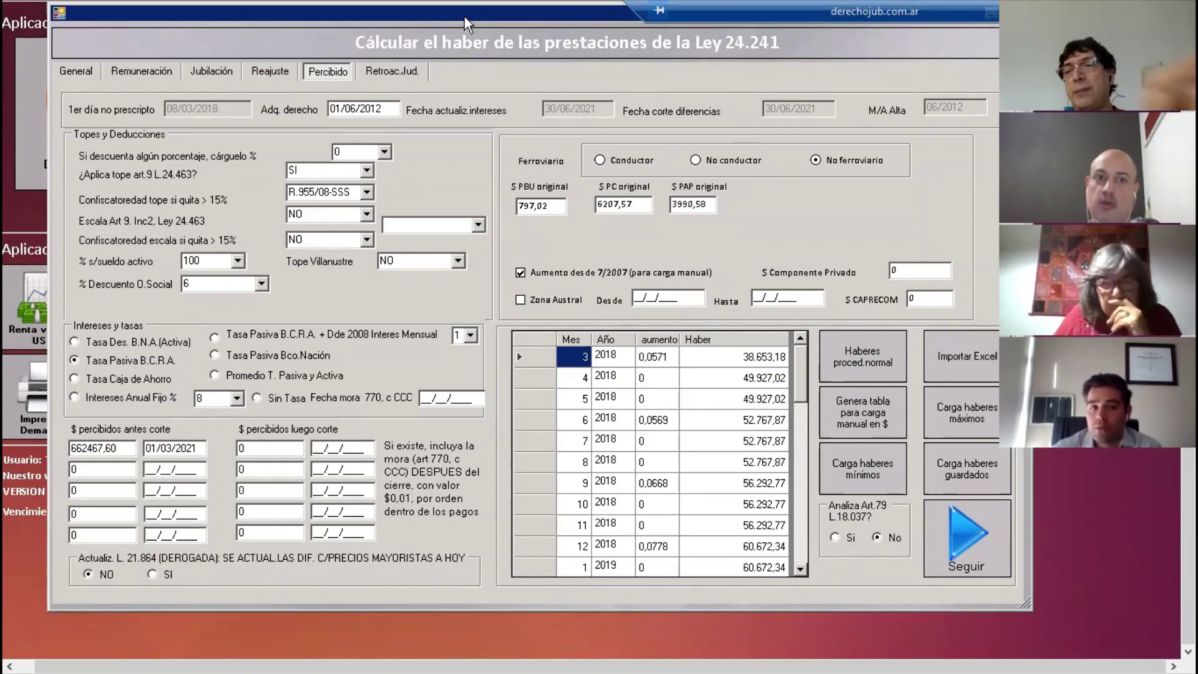
{"action": "left_click", "coordinate": [404, 69]}
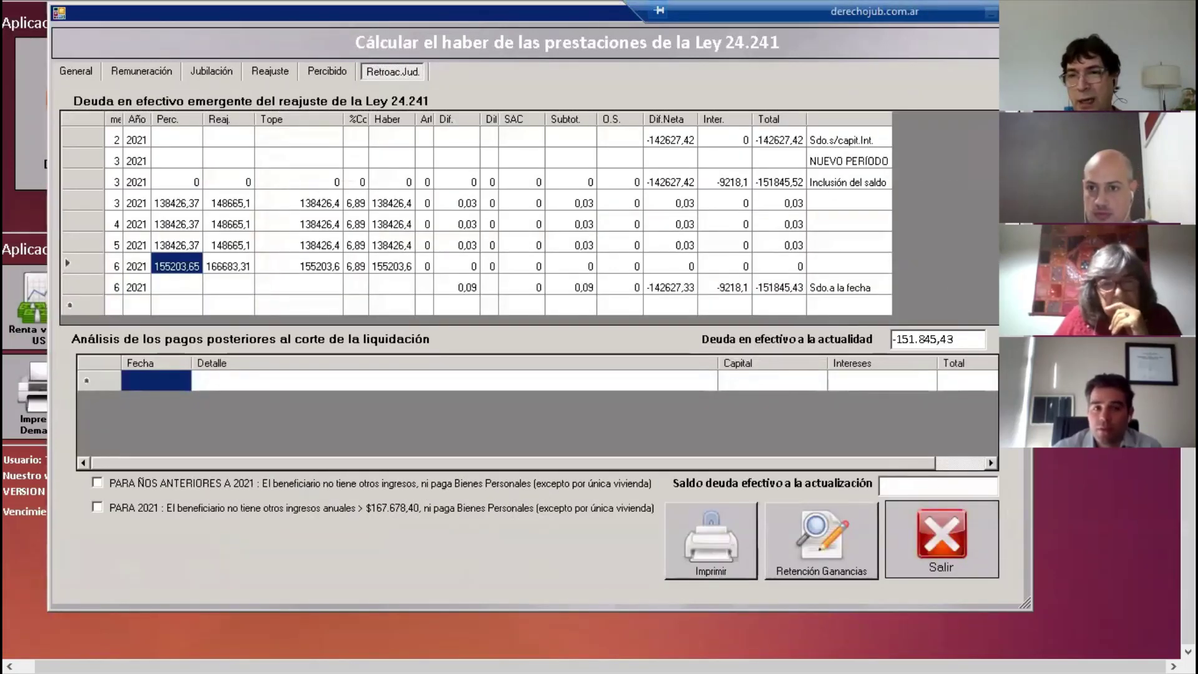
{"action": "scroll", "coordinate": [364, 166], "scroll_direction": "up", "scroll_amount": 12}
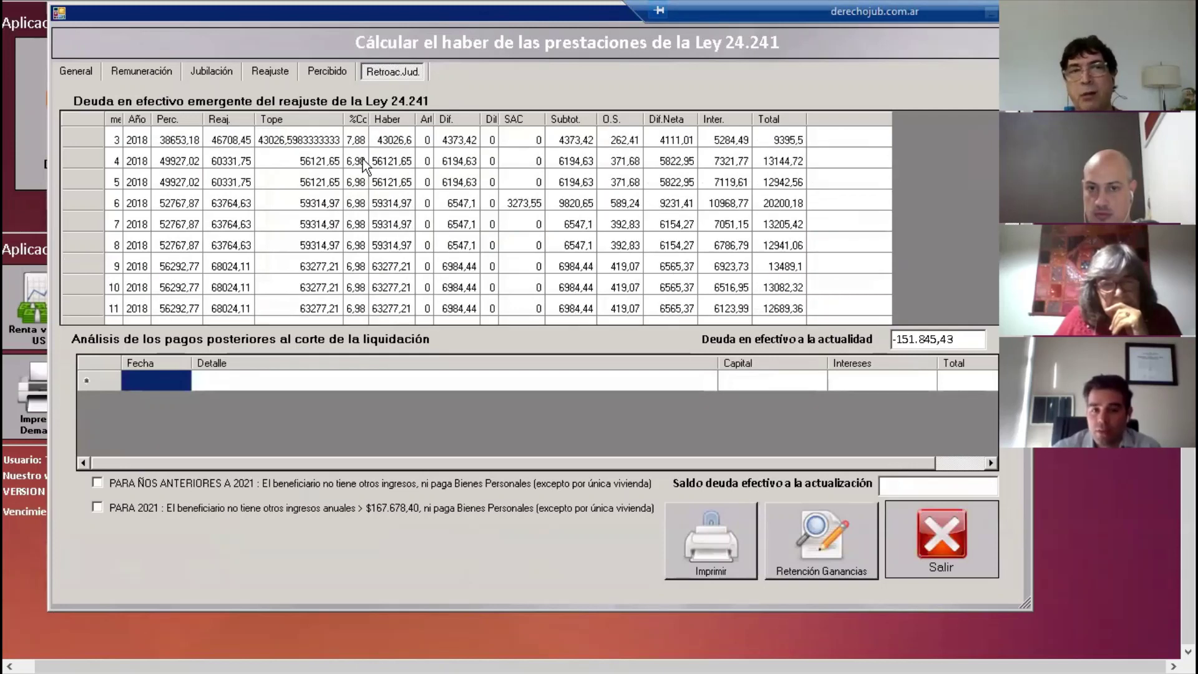